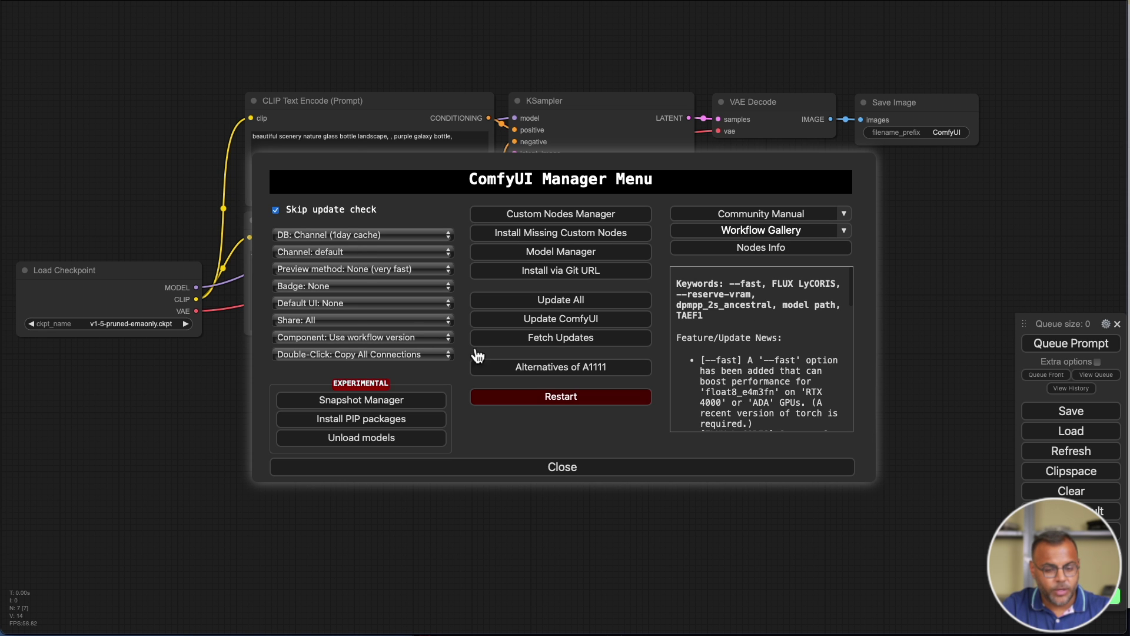
Install the x-flux-comfyui custom node package from the Custom Nodes Manager list
left_click(602, 215)
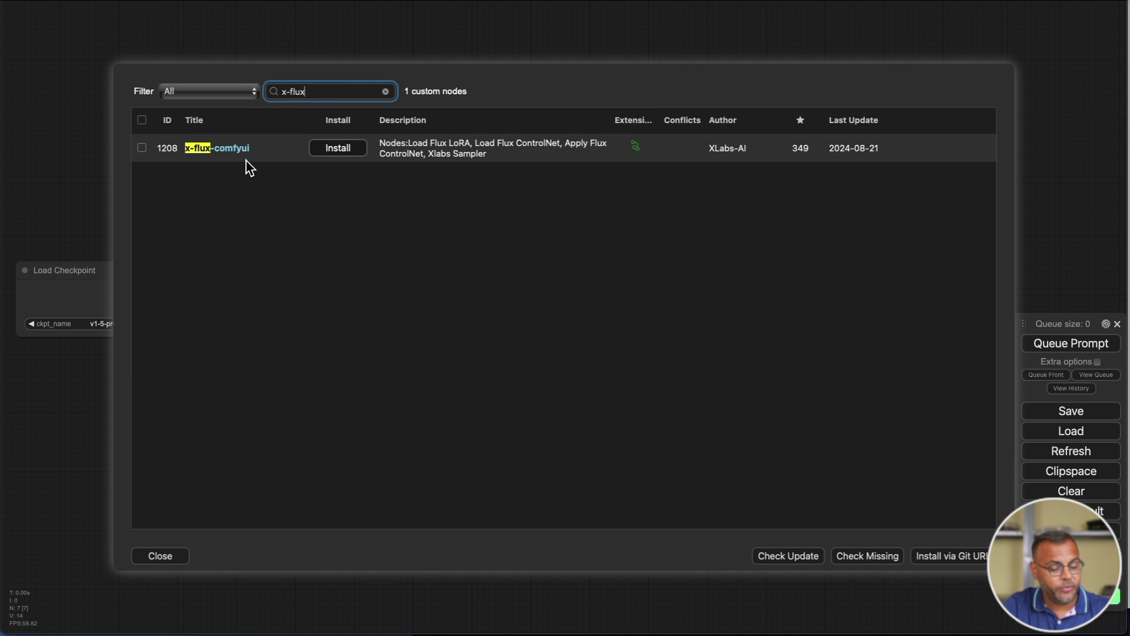
left_click(359, 152)
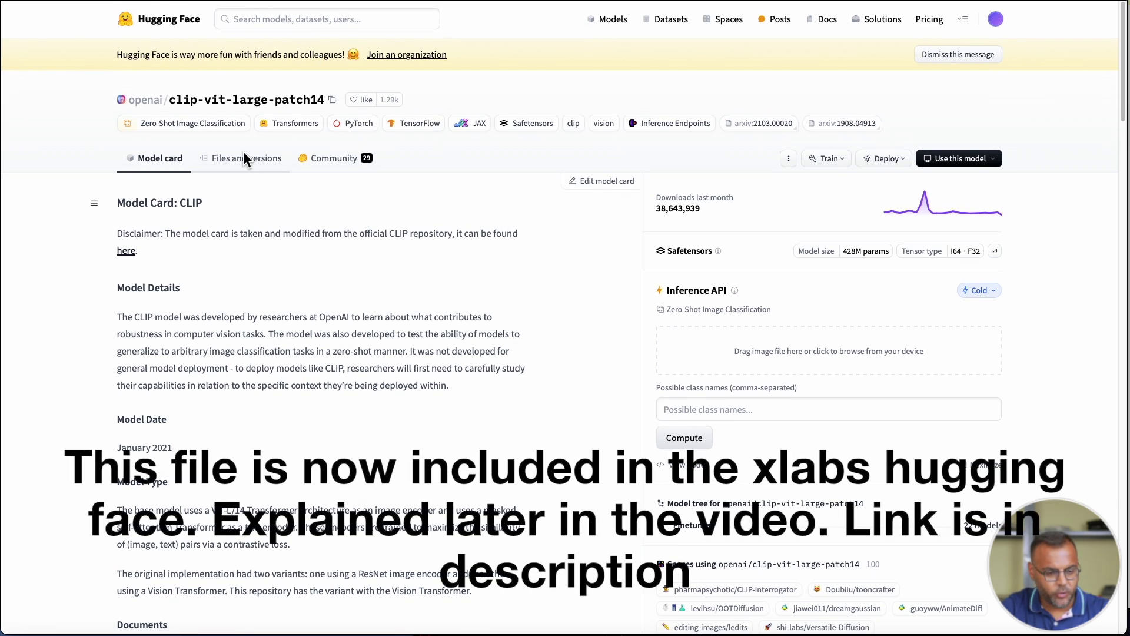
Show the Files and versions list of openai/clip-vit-large-patch14 on Hugging Face
left_click(244, 158)
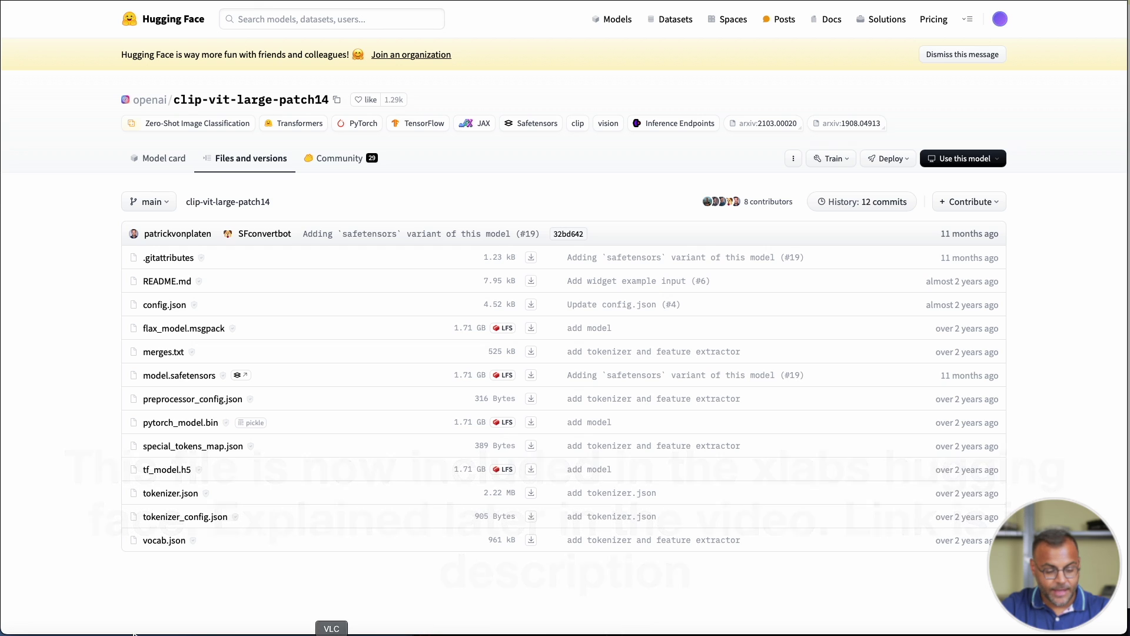
Navigate in Finder to the ComfyUI models/clip_vision folder
left_click(32, 634)
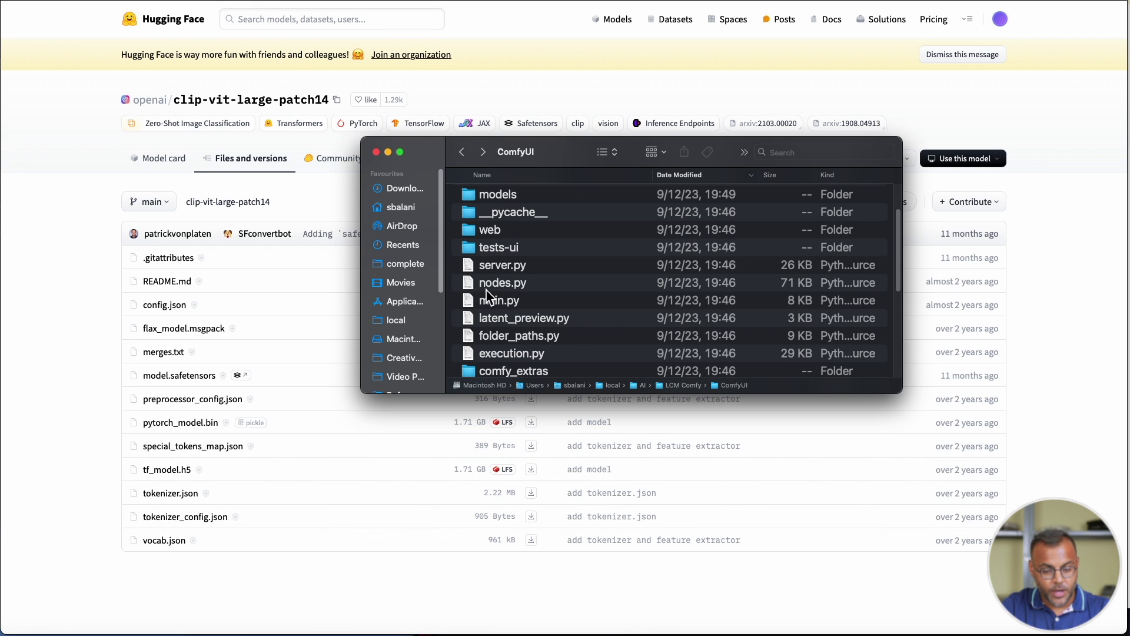
double_click(494, 195)
double_click(474, 197)
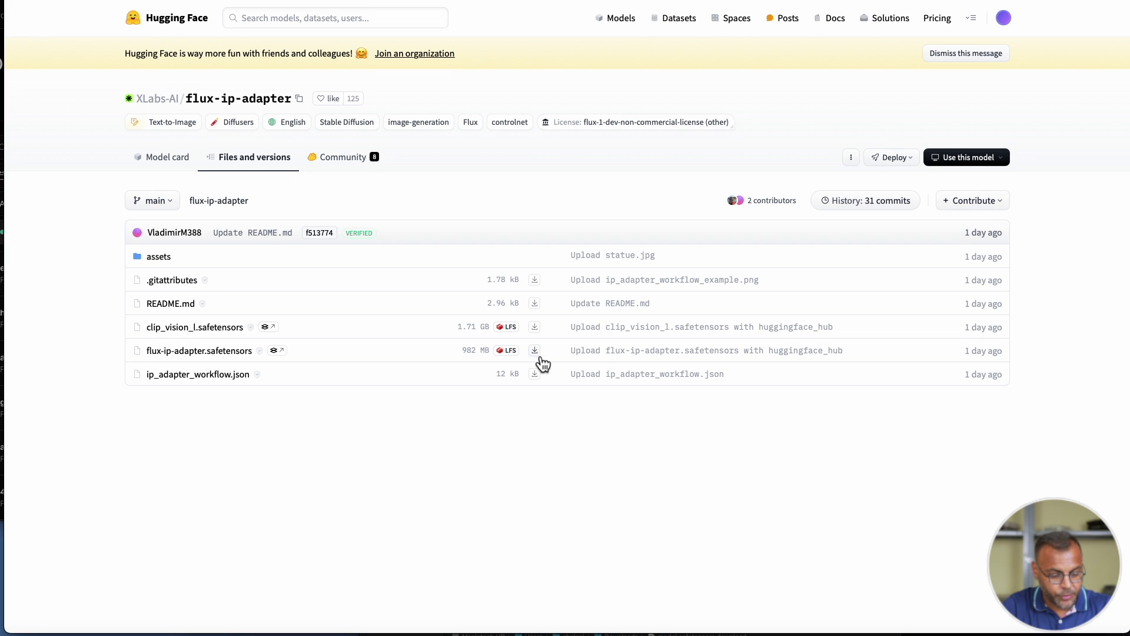
Return to the models folder and collapse the upscale_models, vae and vae_approx listings
left_click(15, 633)
left_click(463, 127)
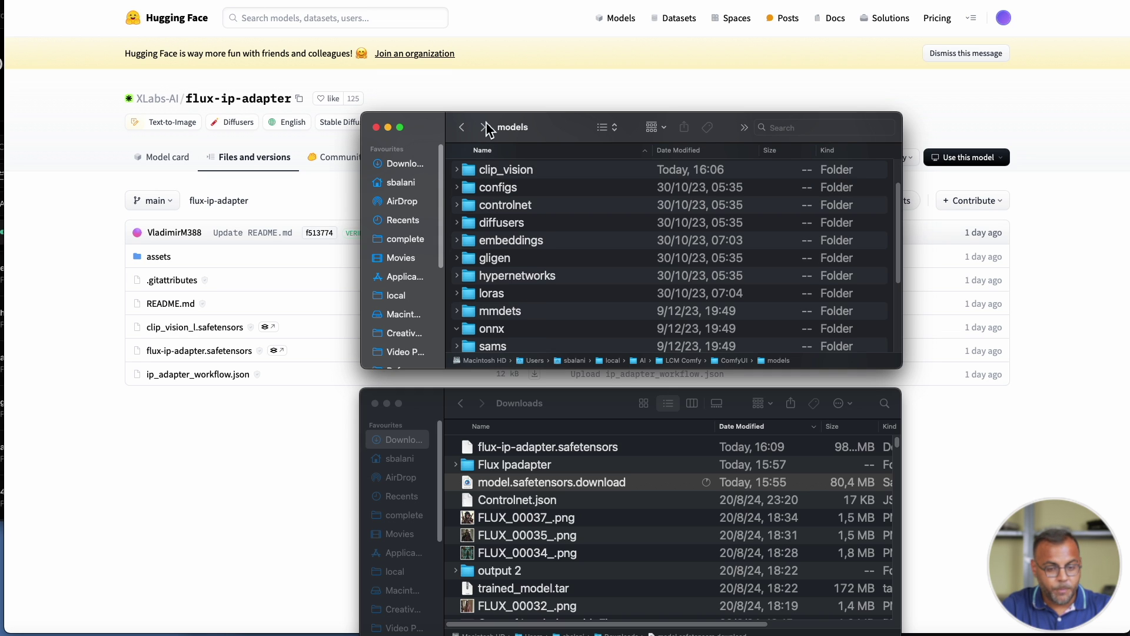
scroll(553, 275, "down", 5)
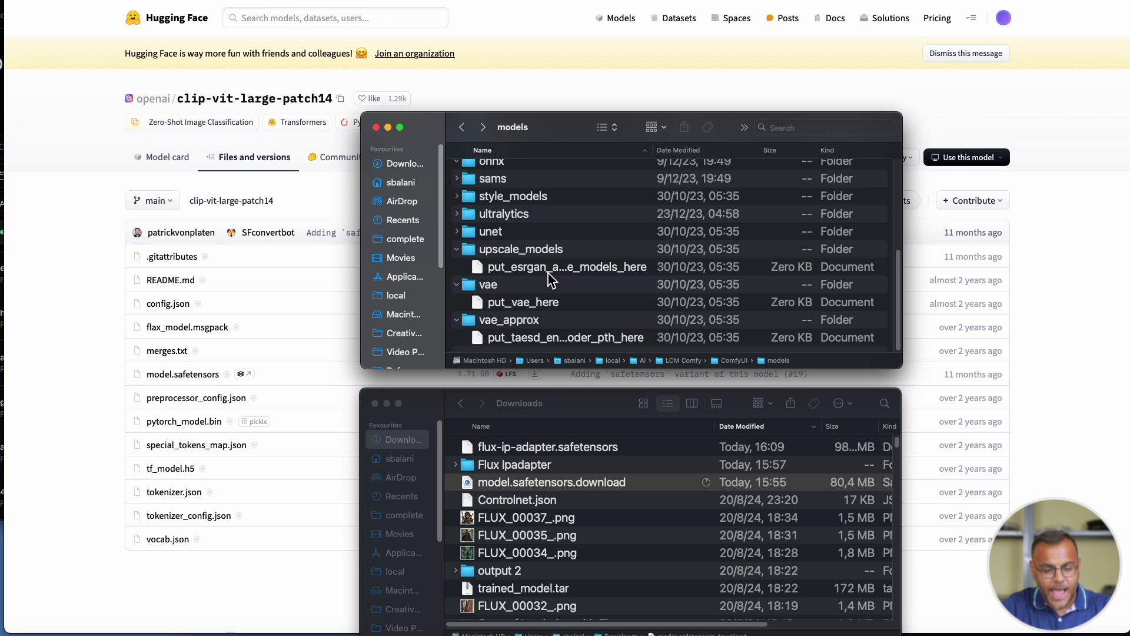
left_click(458, 248)
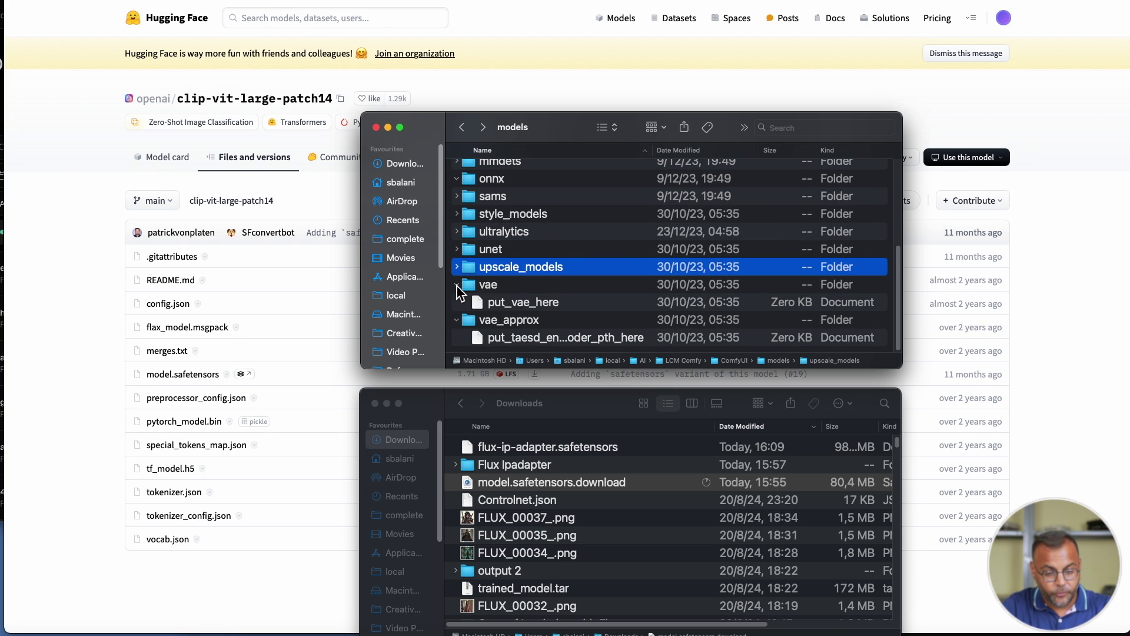
left_click(456, 285)
left_click(457, 319)
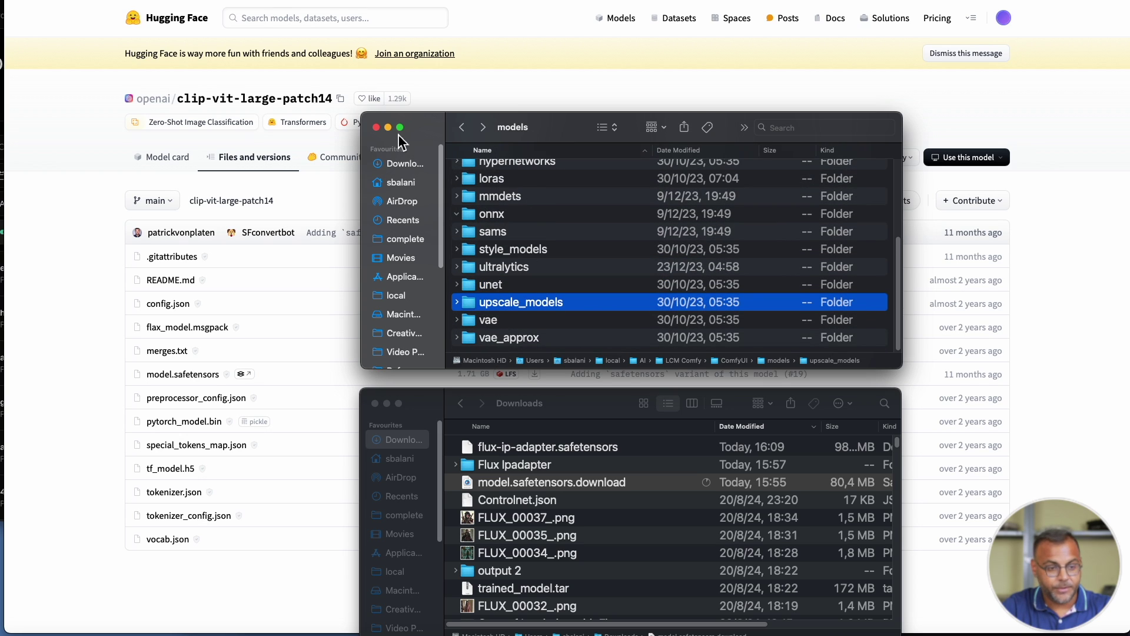
Create a new folder named xlabs inside models and open it
key("super+shift+n")
type("xlabs")
key("Return")
double_click(475, 348)
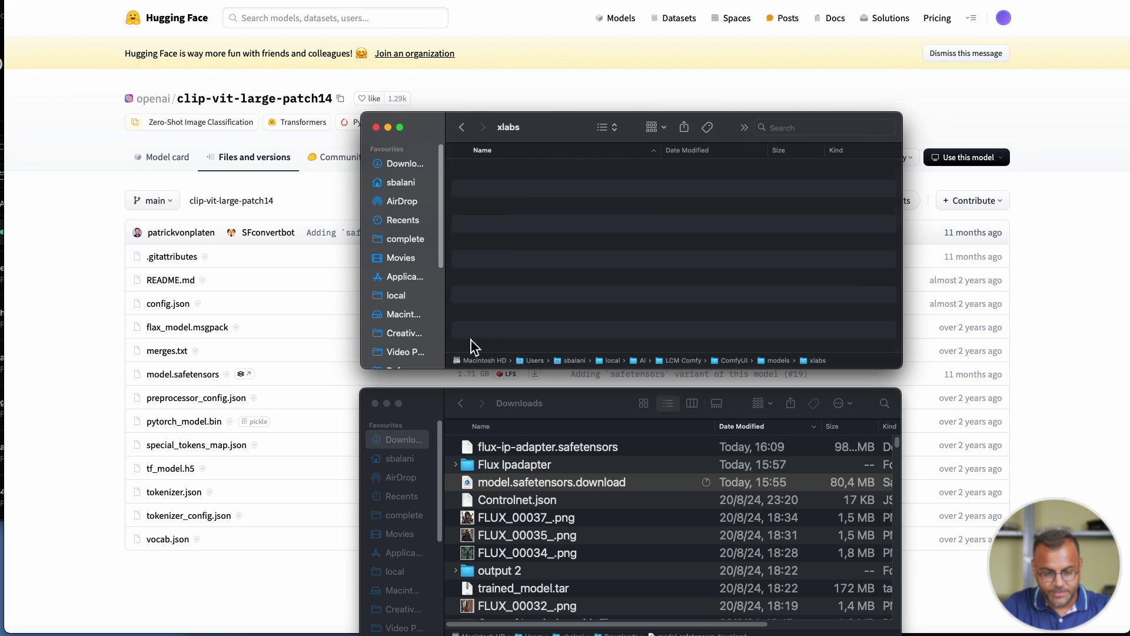
Create an ipadapters folder in xlabs and move flux-ip-adapter.safetensors from Downloads into it
right_click(517, 231)
left_click(529, 235)
type("ip")
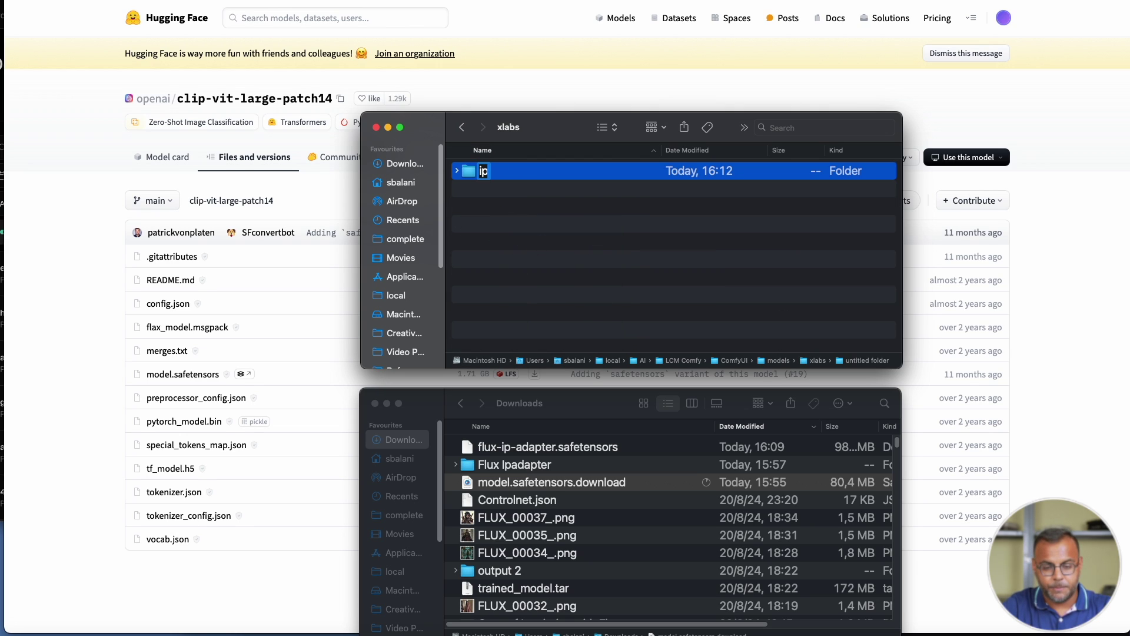
type("adapters")
key("Return")
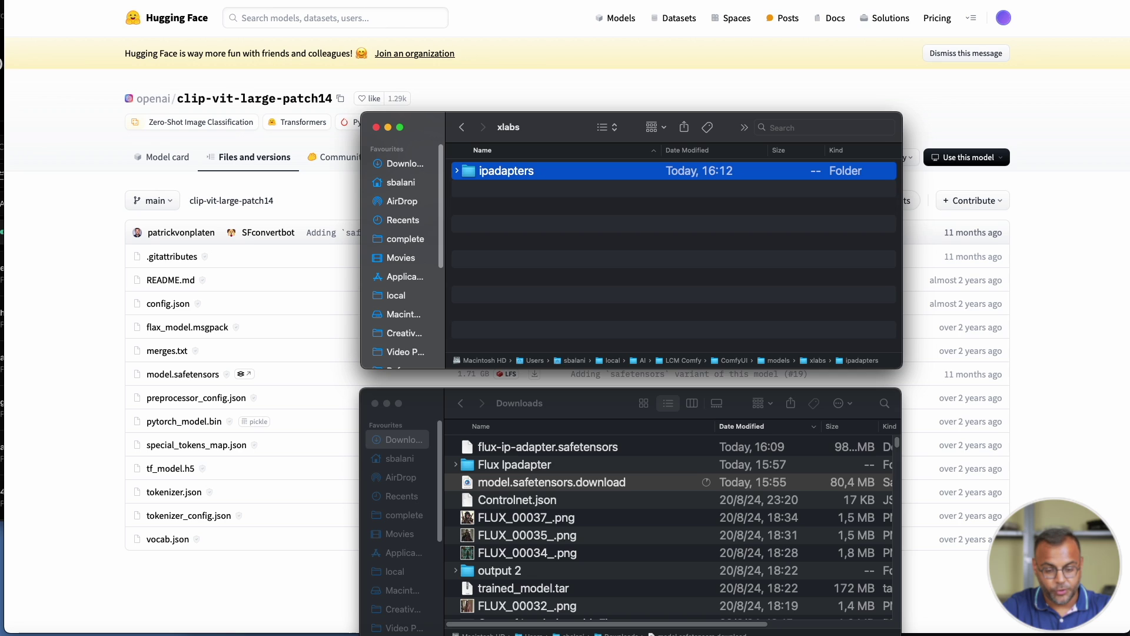
double_click(471, 171)
left_click_drag(500, 447, 580, 232)
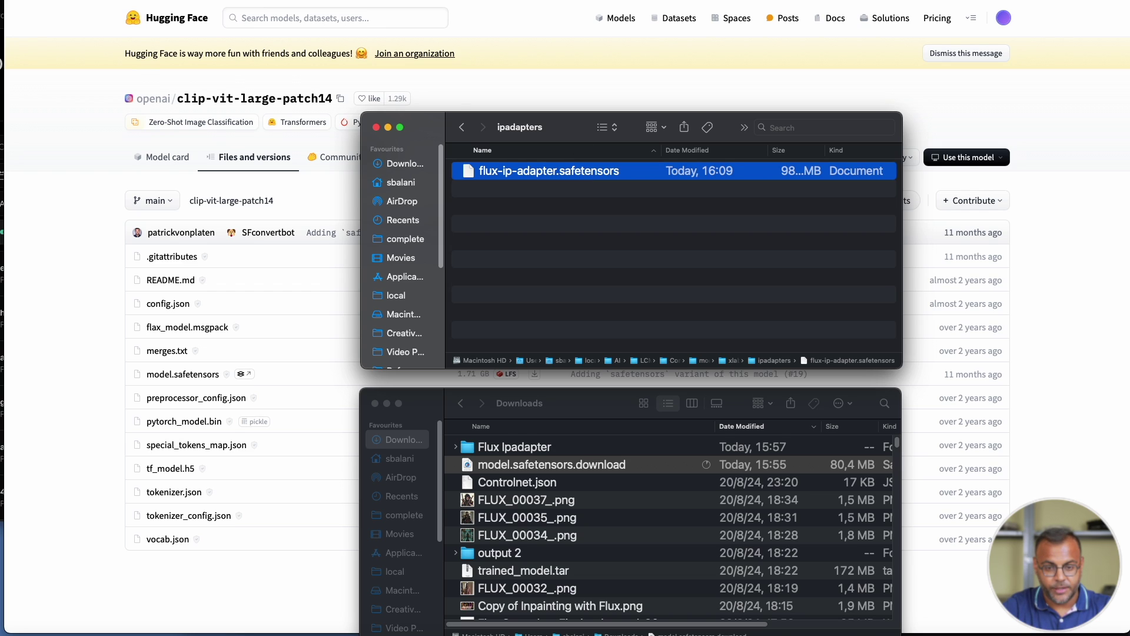
scroll(270, 501, "left", 5)
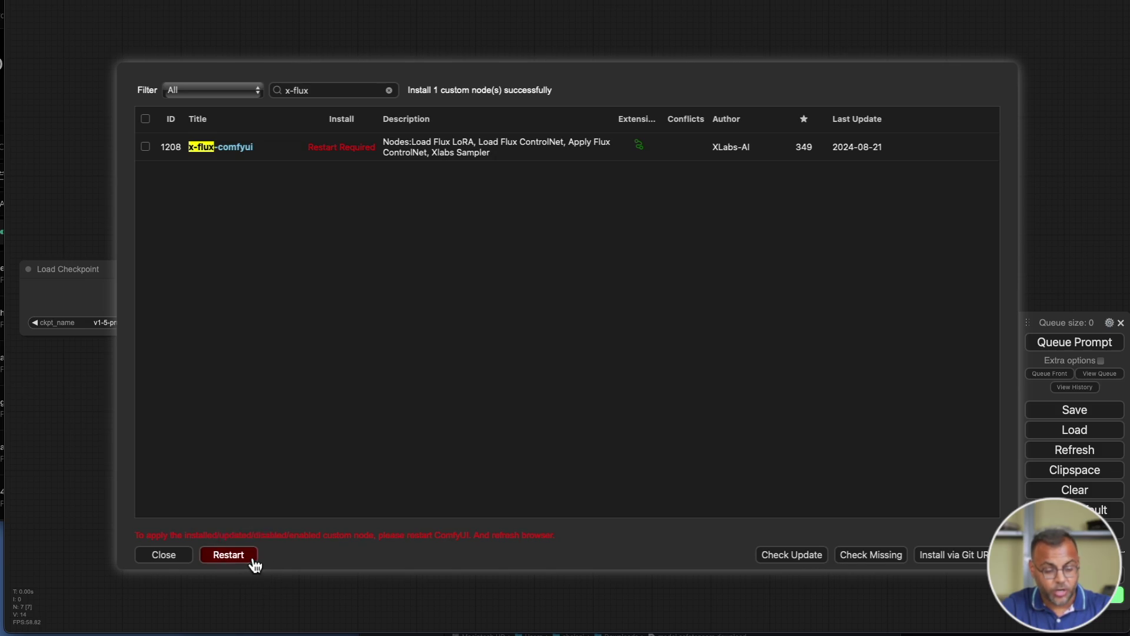
Restart ComfyUI from the Custom Nodes Manager so x-flux-comfyui loads
left_click(246, 554)
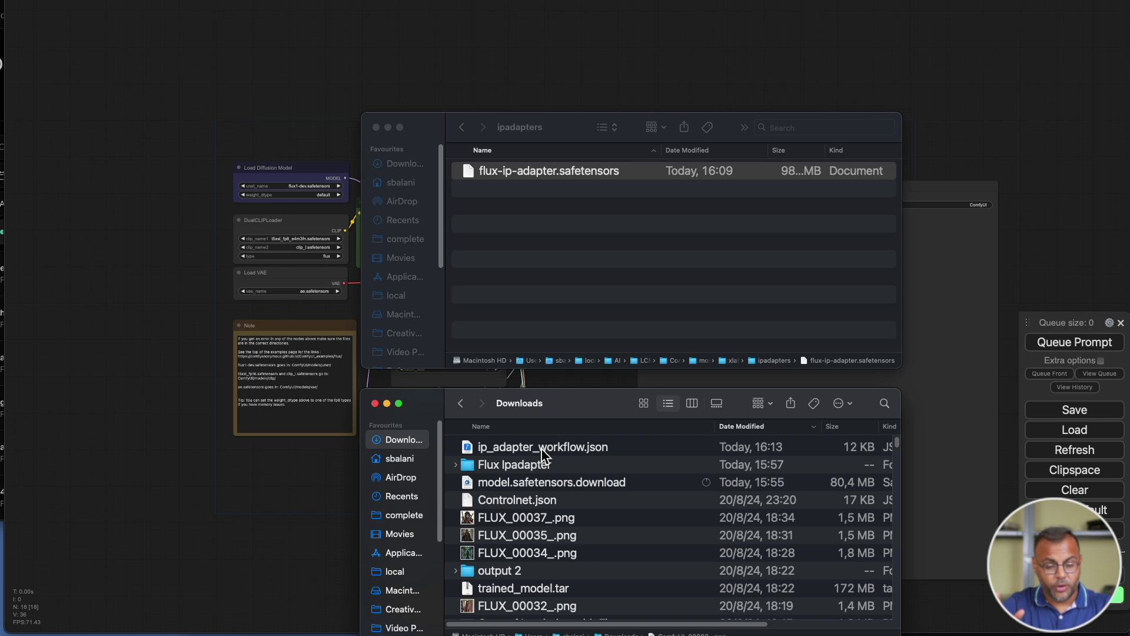
Drop ip_adapter_workflow.json from Downloads onto the ComfyUI canvas
left_click_drag(541, 448, 212, 491)
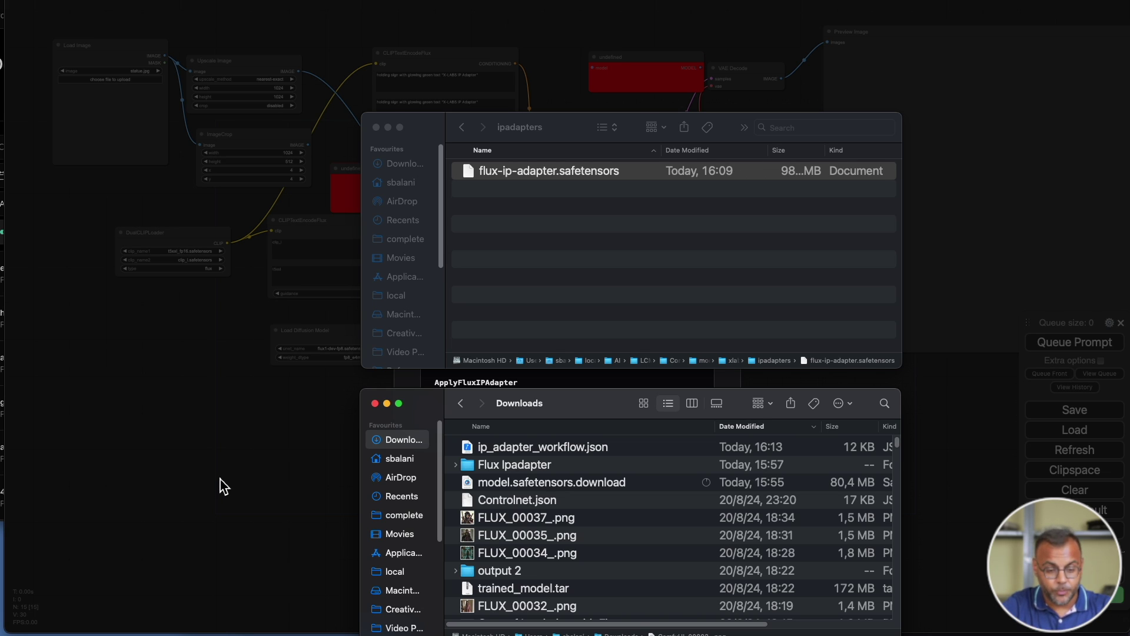
left_click(227, 550)
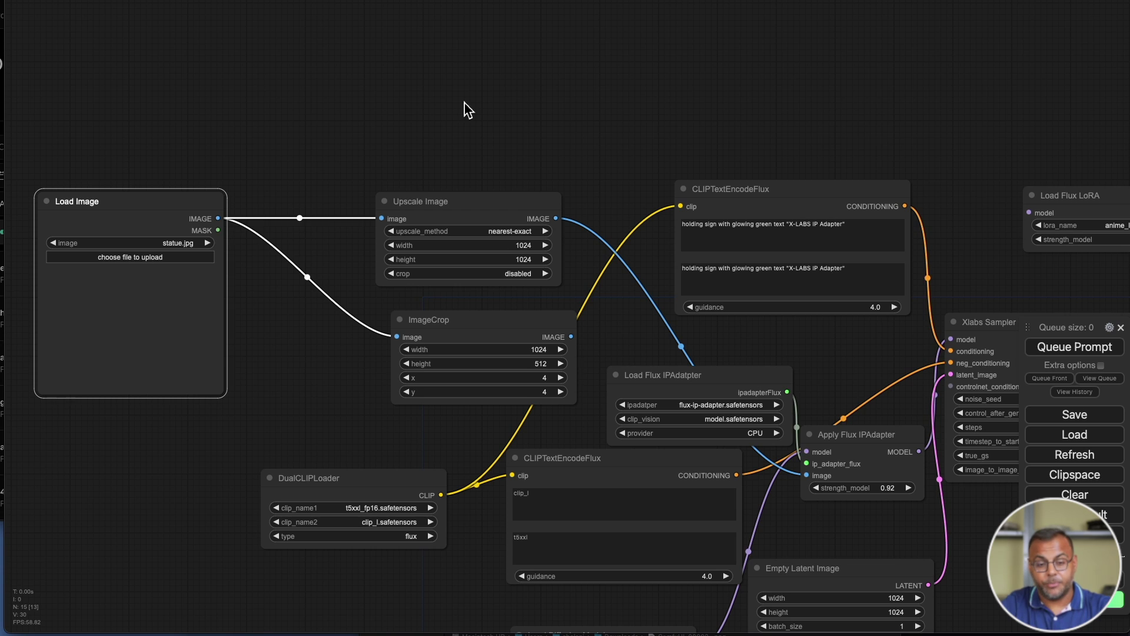
Nudge the ImageCrop node, select Load Image, and shift Load Flux IPAdatpter left
left_click_drag(468, 110, 510, 42)
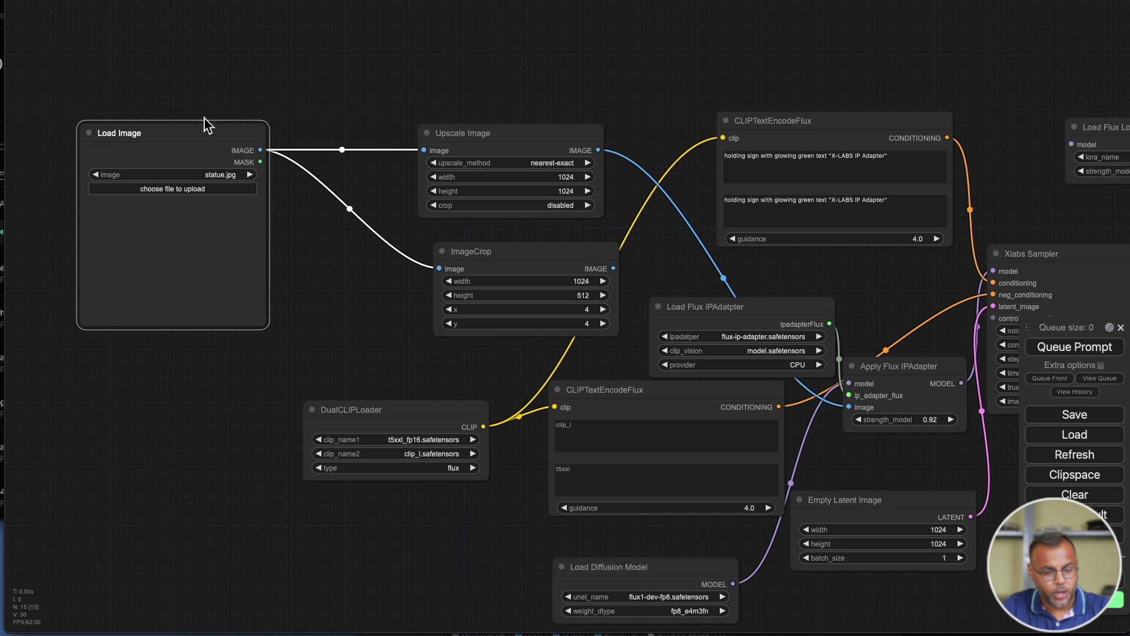
scroll(292, 288, "right", 5)
left_click(245, 247)
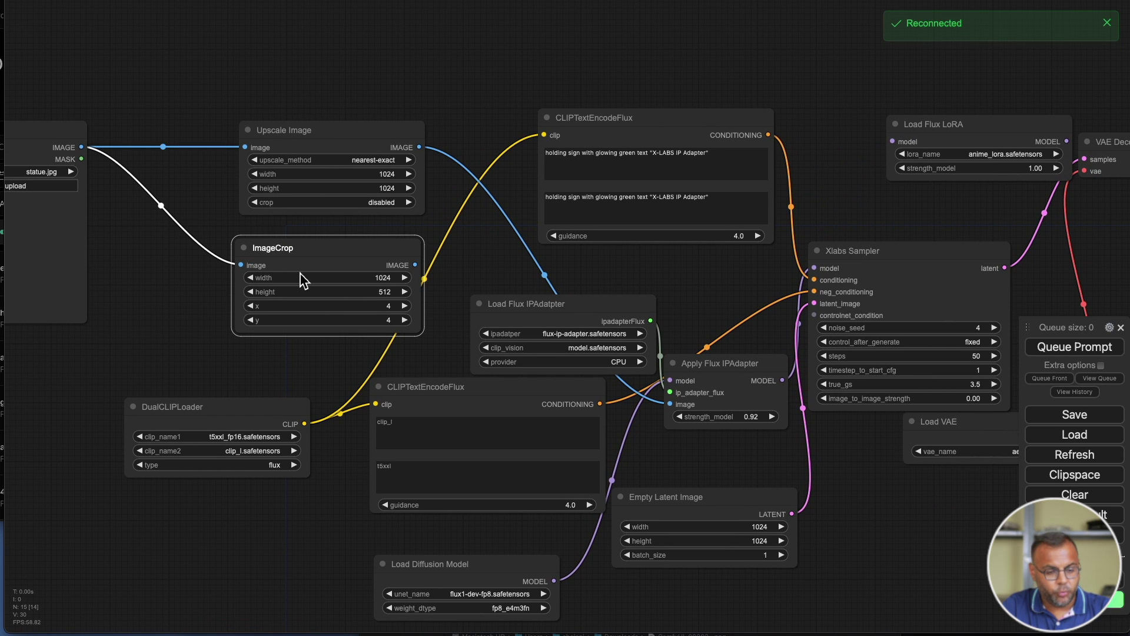
left_click_drag(302, 249, 308, 256)
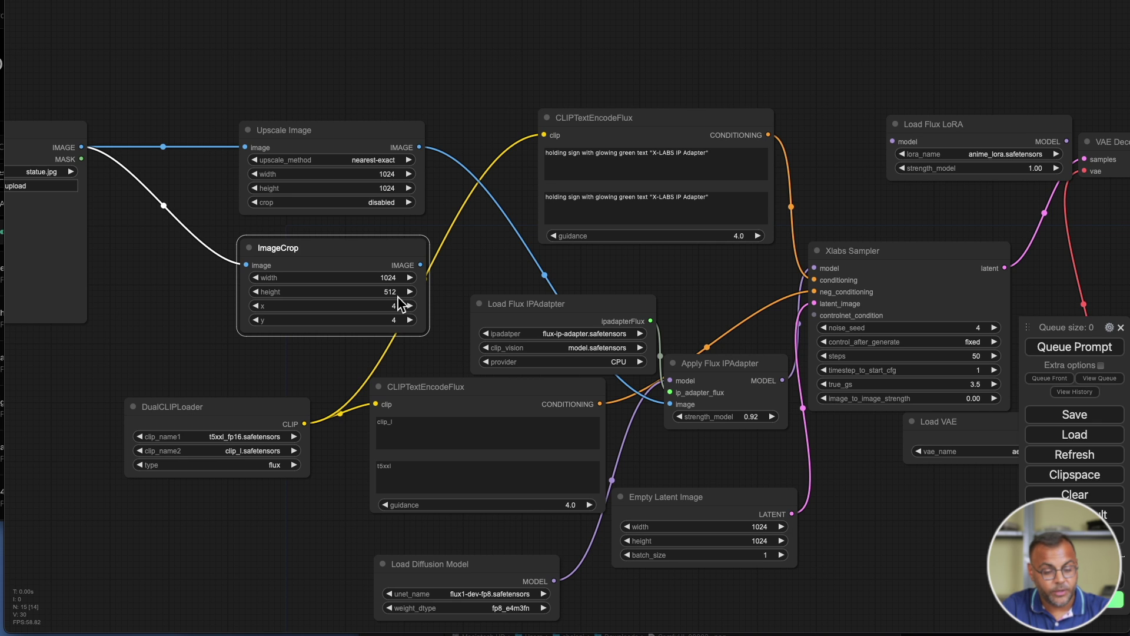
left_click_drag(242, 342, 363, 352)
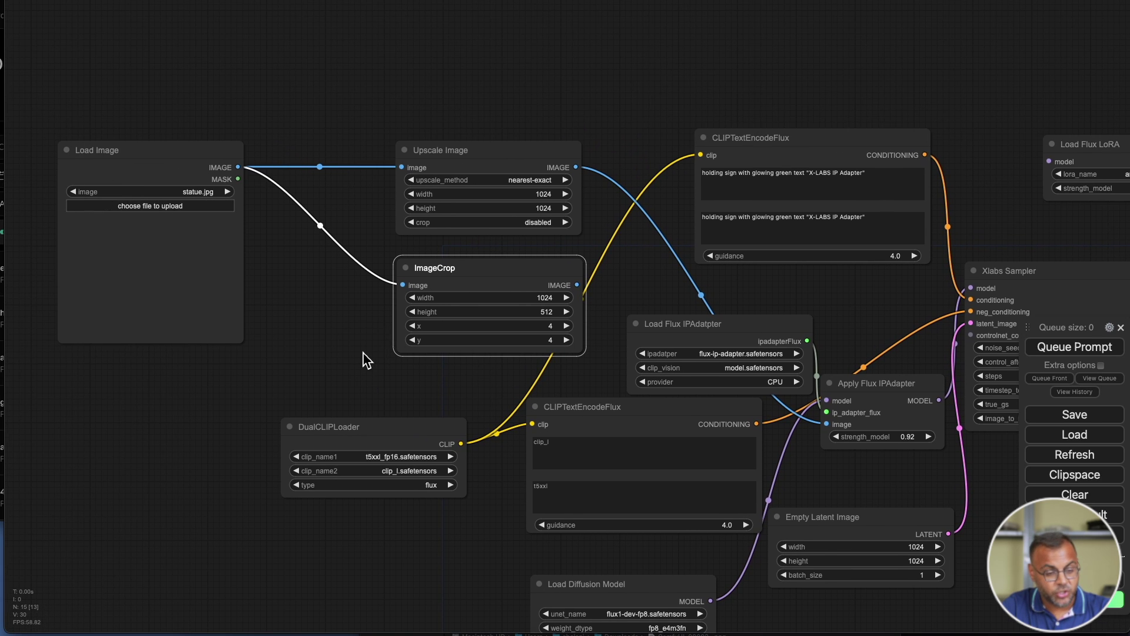
left_click(139, 257)
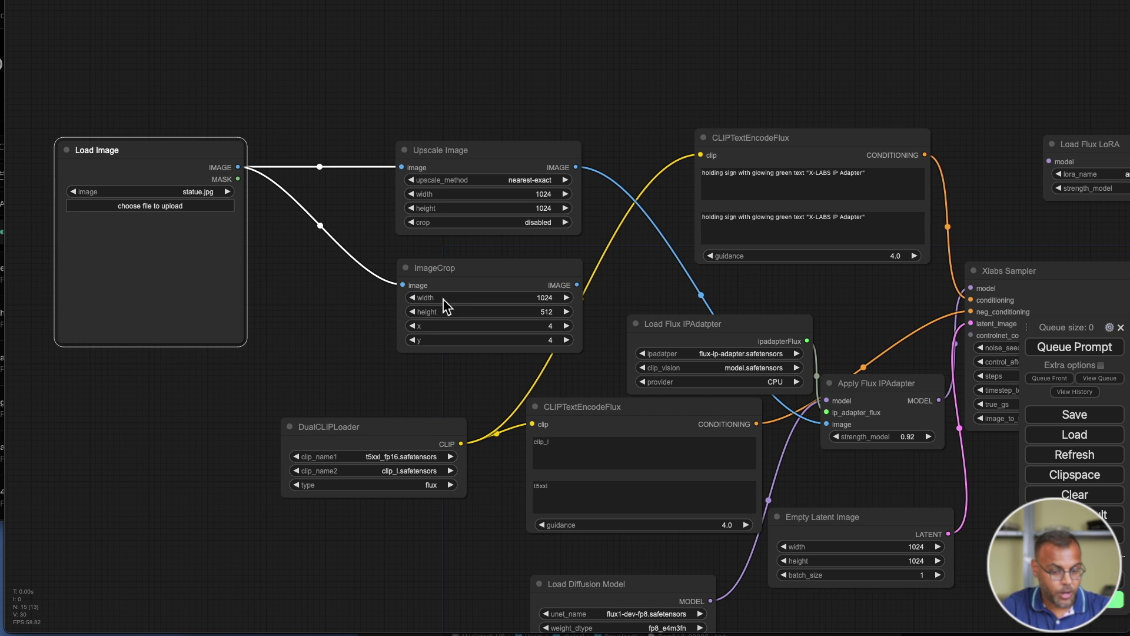
left_click_drag(690, 266, 494, 197)
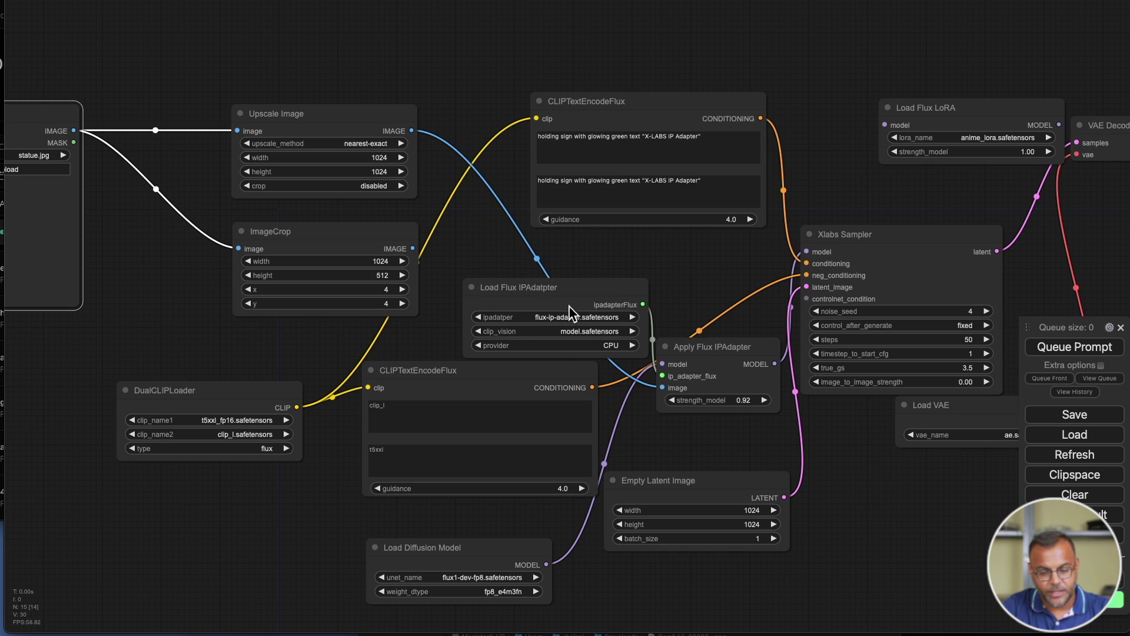
left_click_drag(569, 305, 516, 304)
left_click_drag(715, 440, 643, 387)
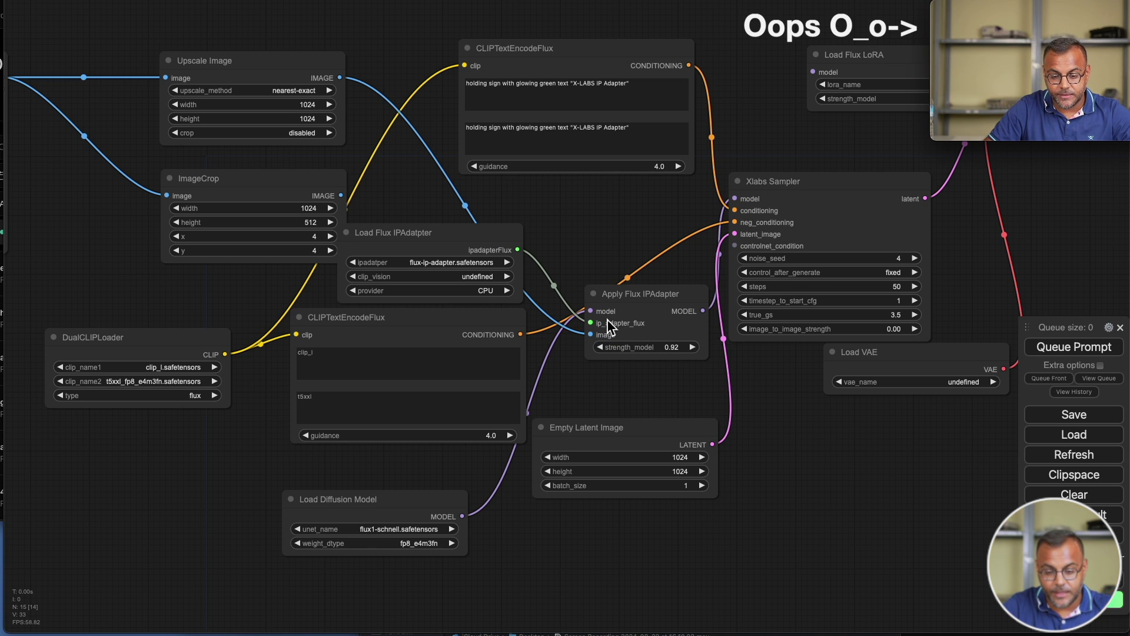
Keep flux-ip-adapter.safetensors, choose clip_v_l.safetensors for clip_vision, and leave provider on CPU
left_click(450, 231)
left_click_drag(450, 231, 474, 213)
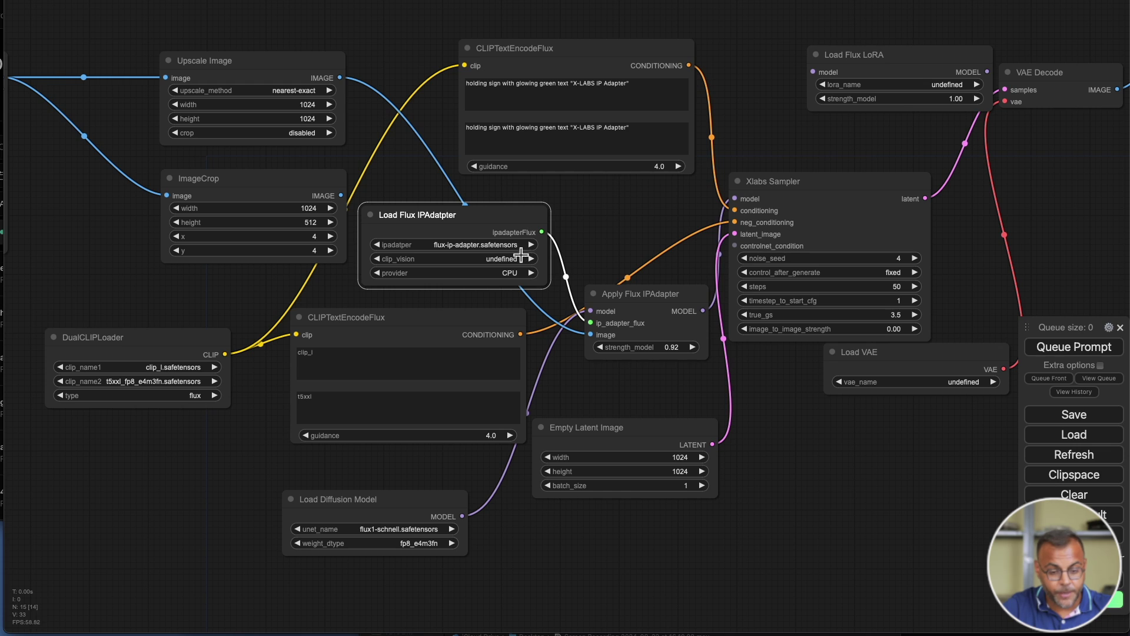
left_click(495, 245)
left_click(497, 253)
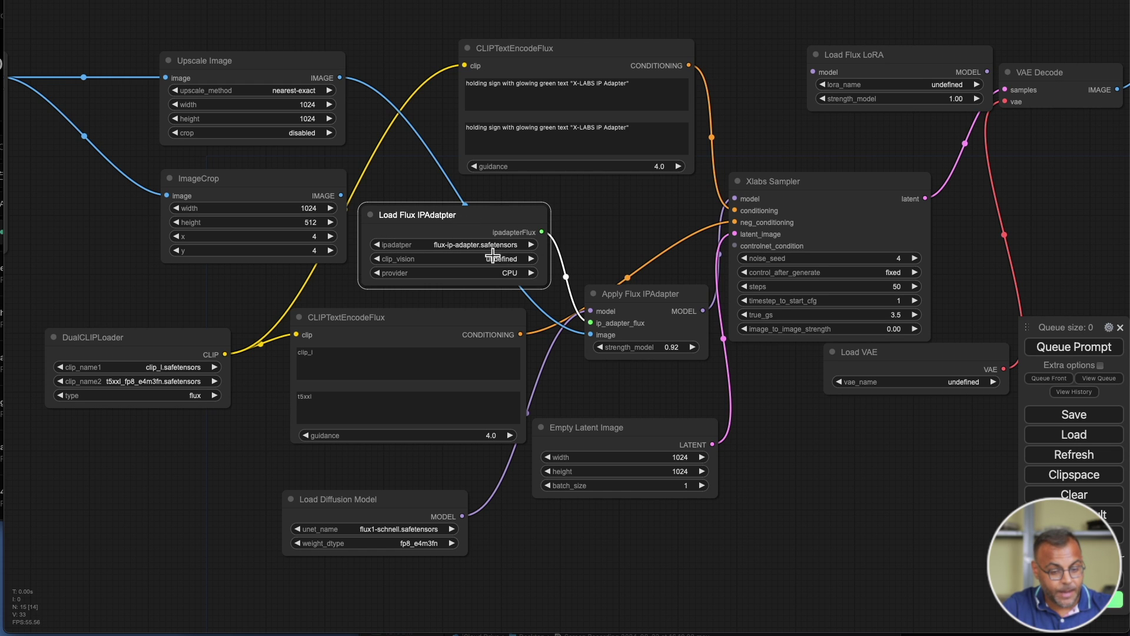
left_click(531, 259)
left_click(507, 272)
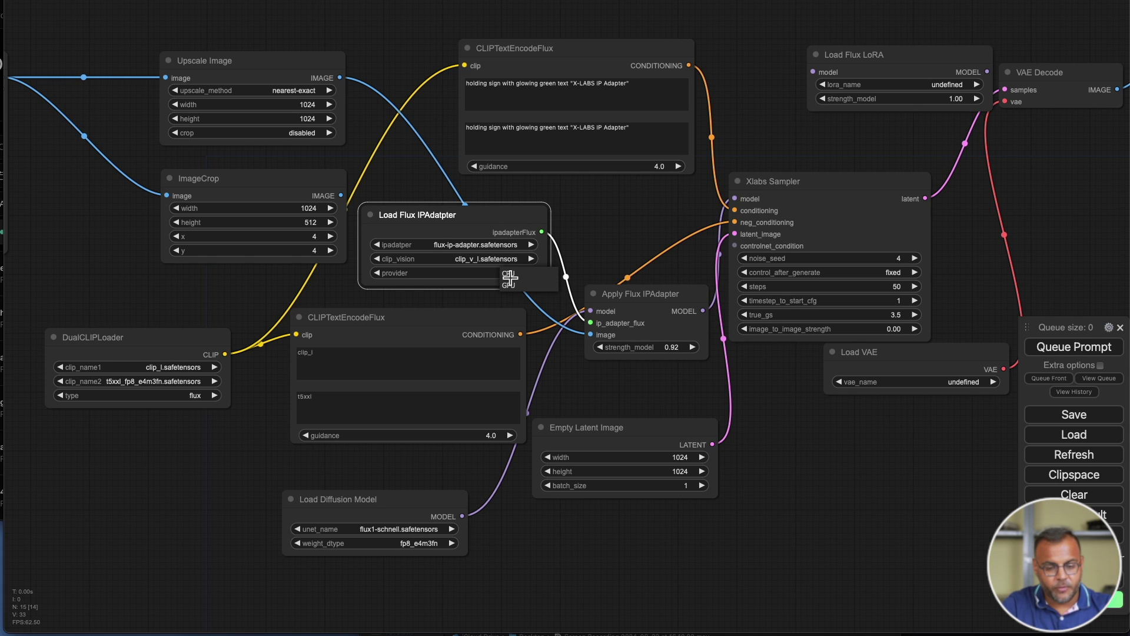
left_click(515, 286)
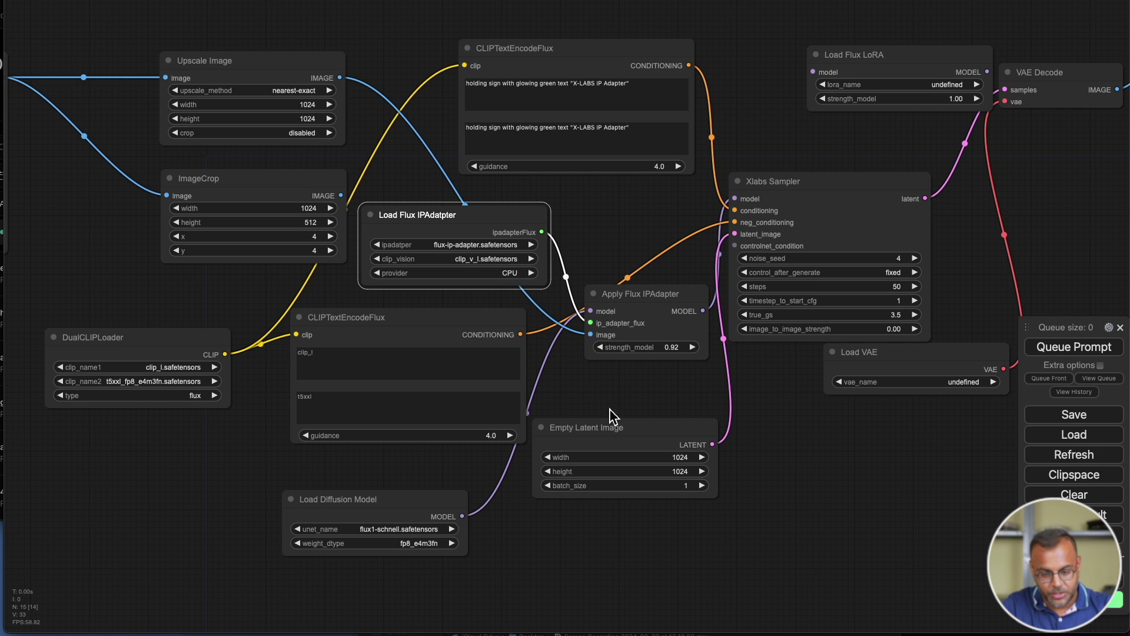
Shift Apply Flux IPAdapter left and move the Xlabs Sampler node up and right
left_click_drag(671, 300, 649, 298)
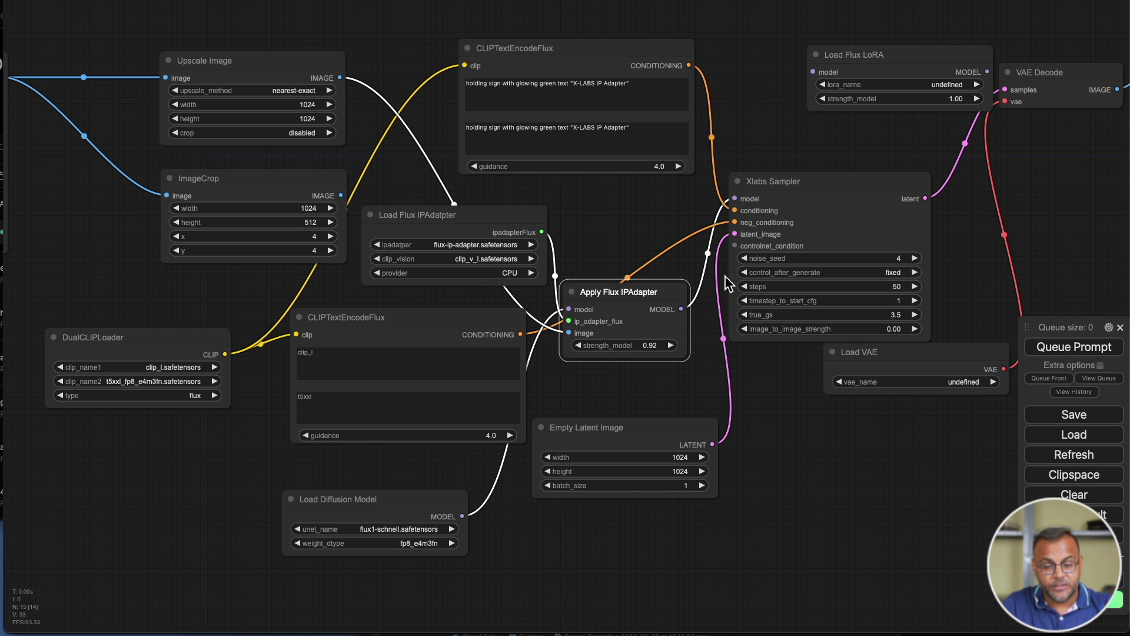
left_click_drag(794, 385, 599, 408)
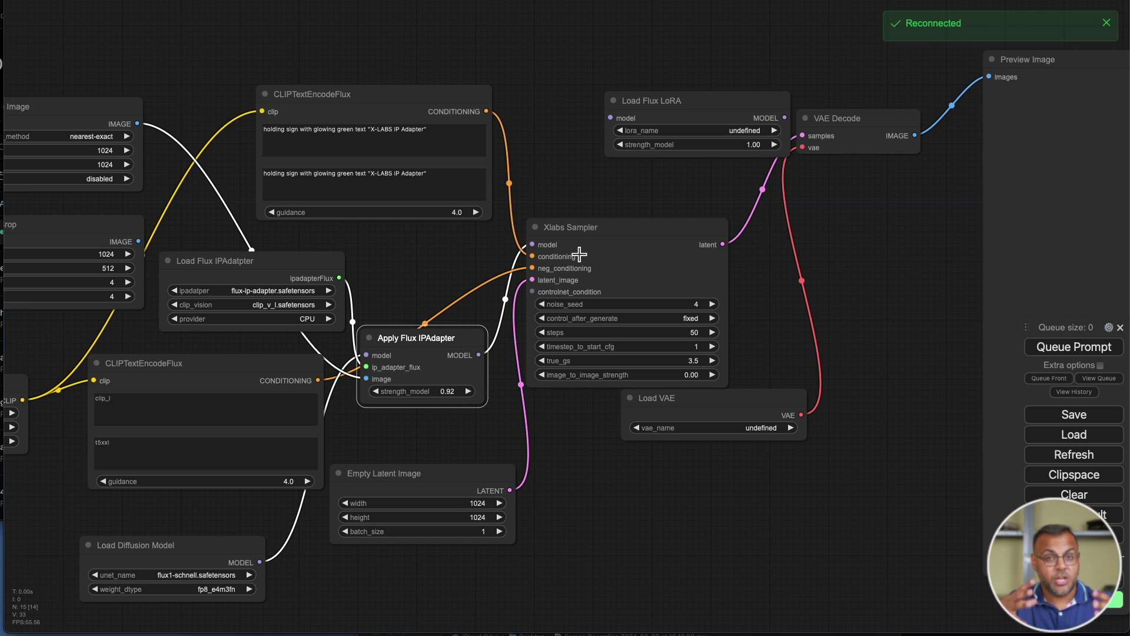
left_click_drag(586, 257, 605, 228)
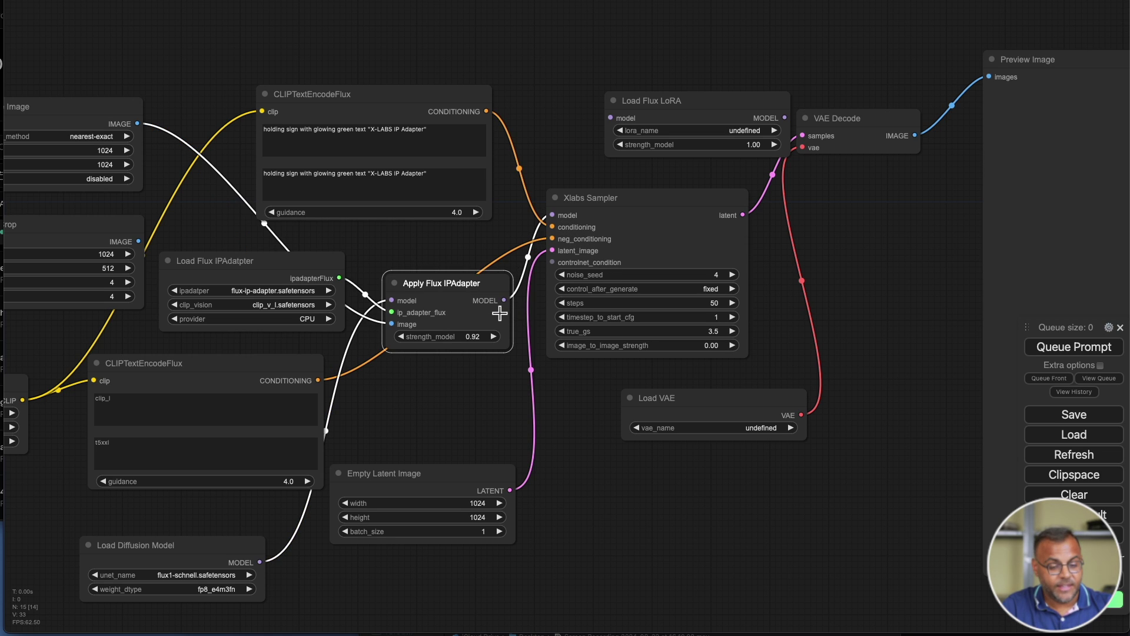
left_click_drag(490, 304, 479, 303)
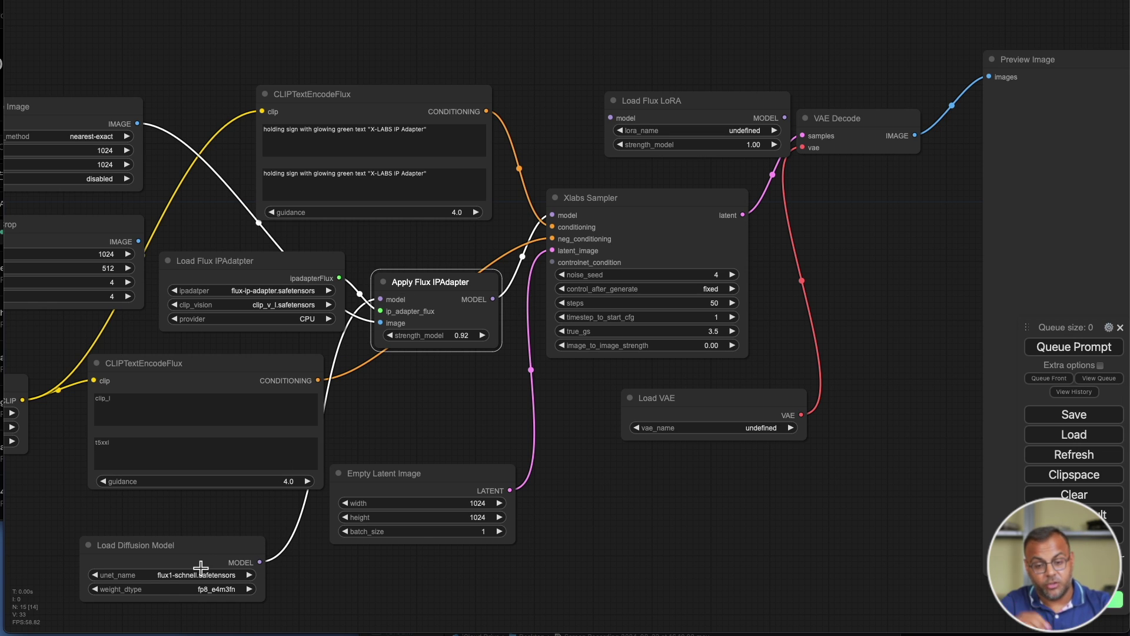
left_click_drag(518, 424, 556, 351)
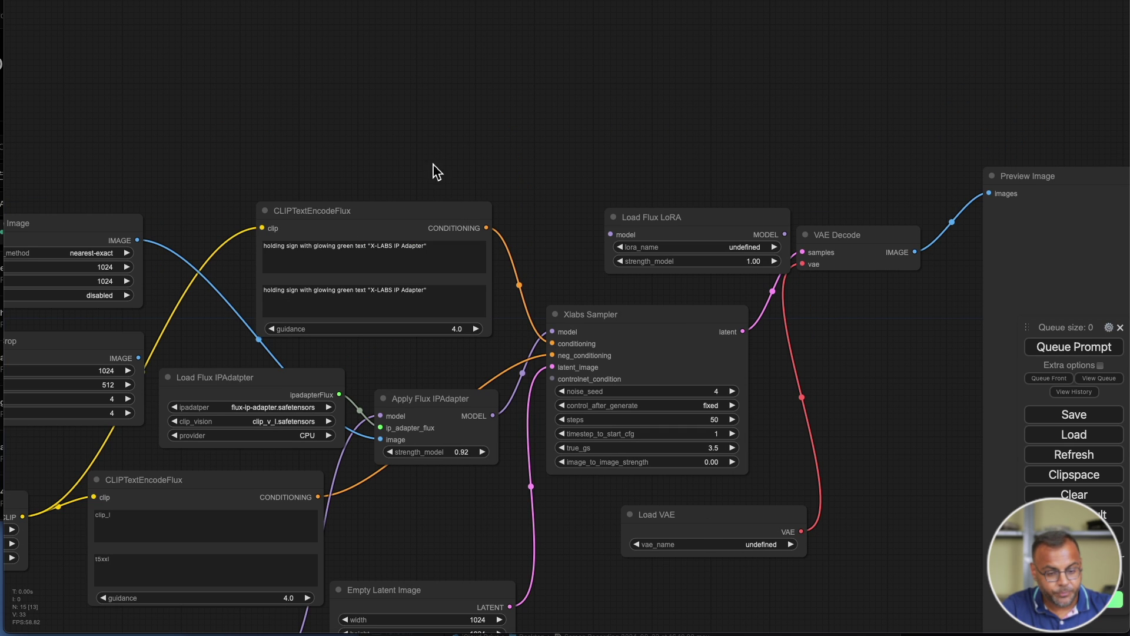
left_click_drag(431, 171, 656, 154)
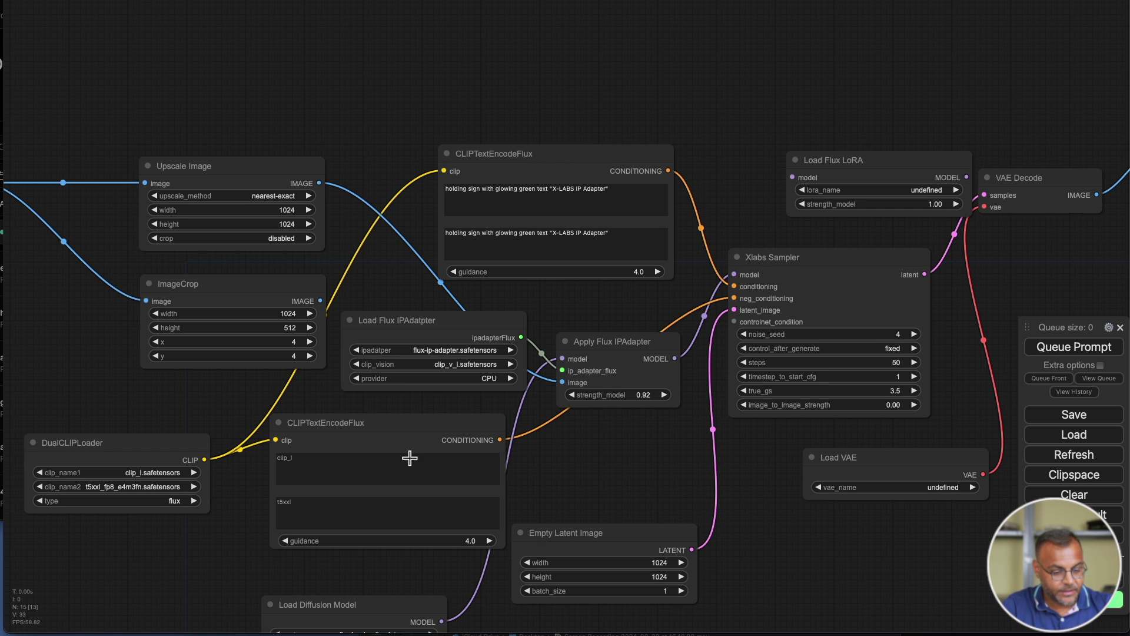
Move the lower CLIPTextEncodeFlux node right and Empty Latent Image up and right
mouse_move(404, 443)
left_mouse_down()
mouse_move(445, 442)
mouse_move(411, 455)
left_mouse_up()
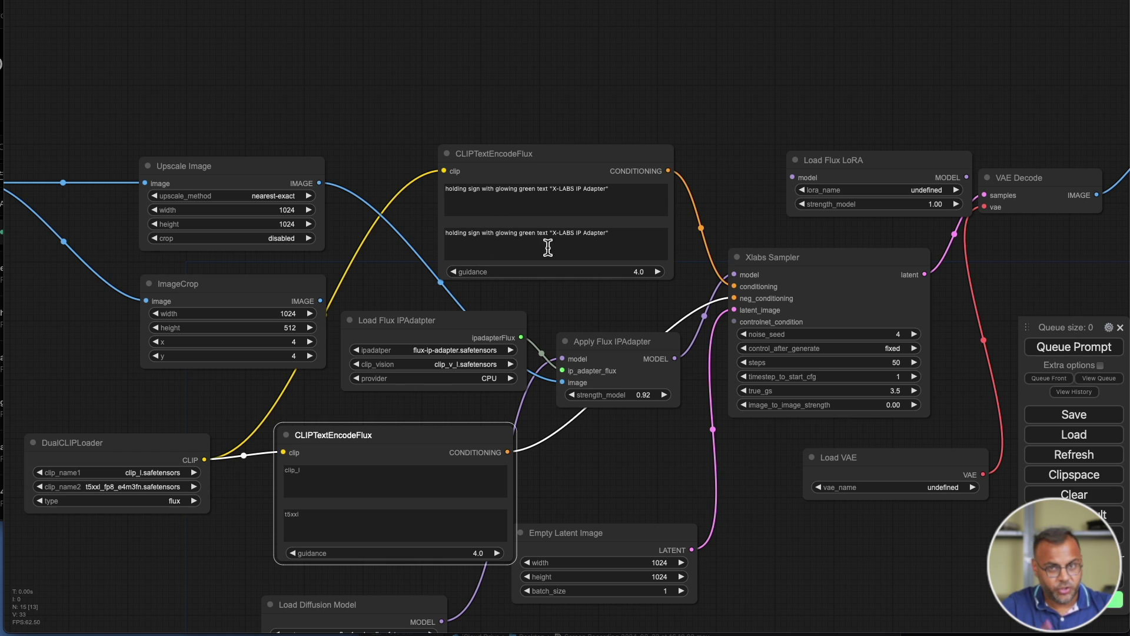
scroll(823, 494, "right", 2)
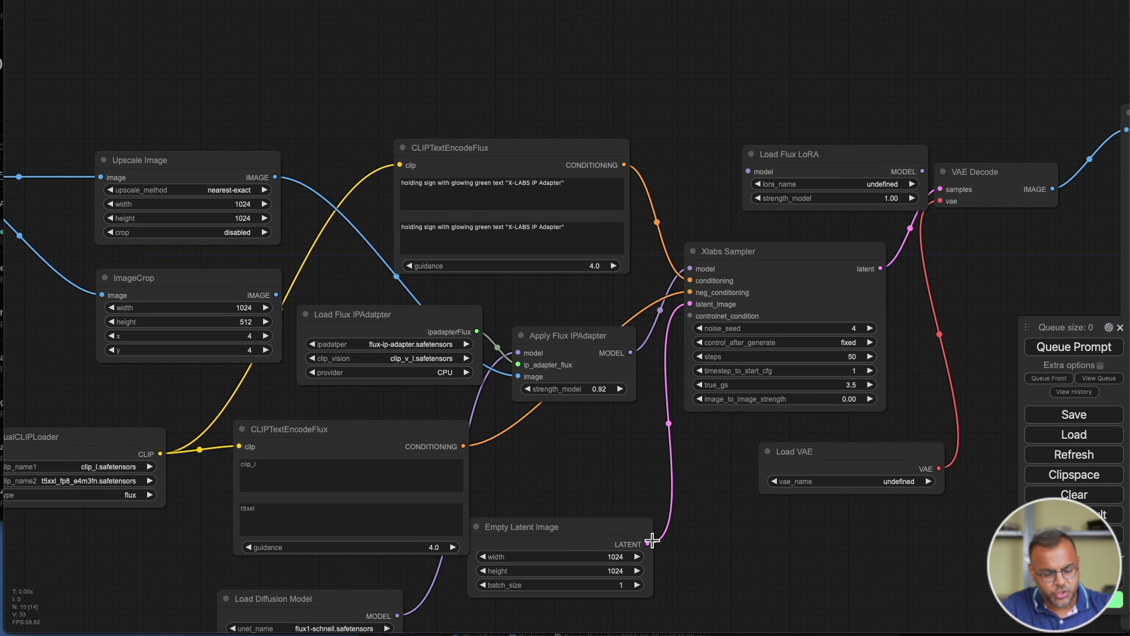
left_click(631, 534)
left_click_drag(631, 533, 646, 522)
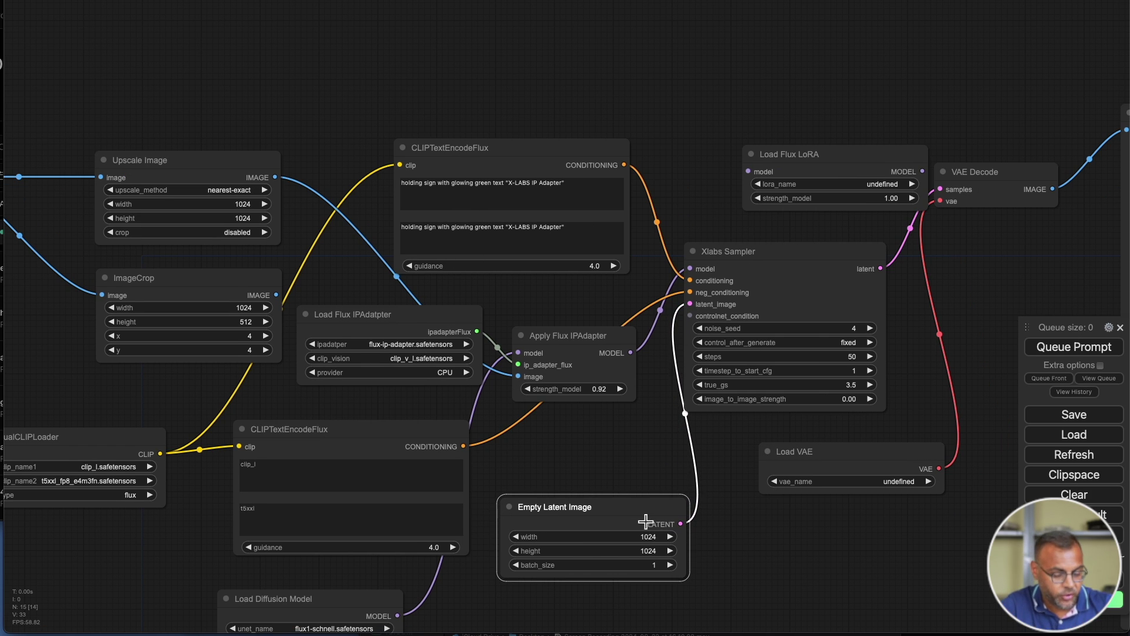
Set the Load VAE node to ae.safetensors and bring Load Image into view
scroll(734, 498, "right", 3)
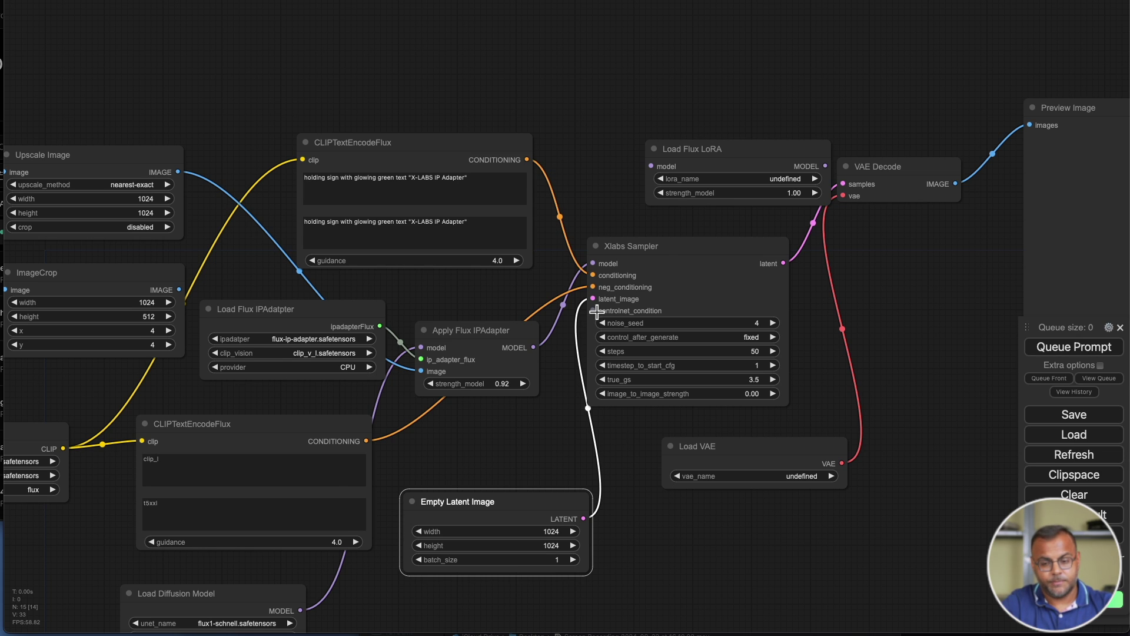
scroll(597, 312, "down", 3)
scroll(597, 312, "right", 3)
left_click(779, 101)
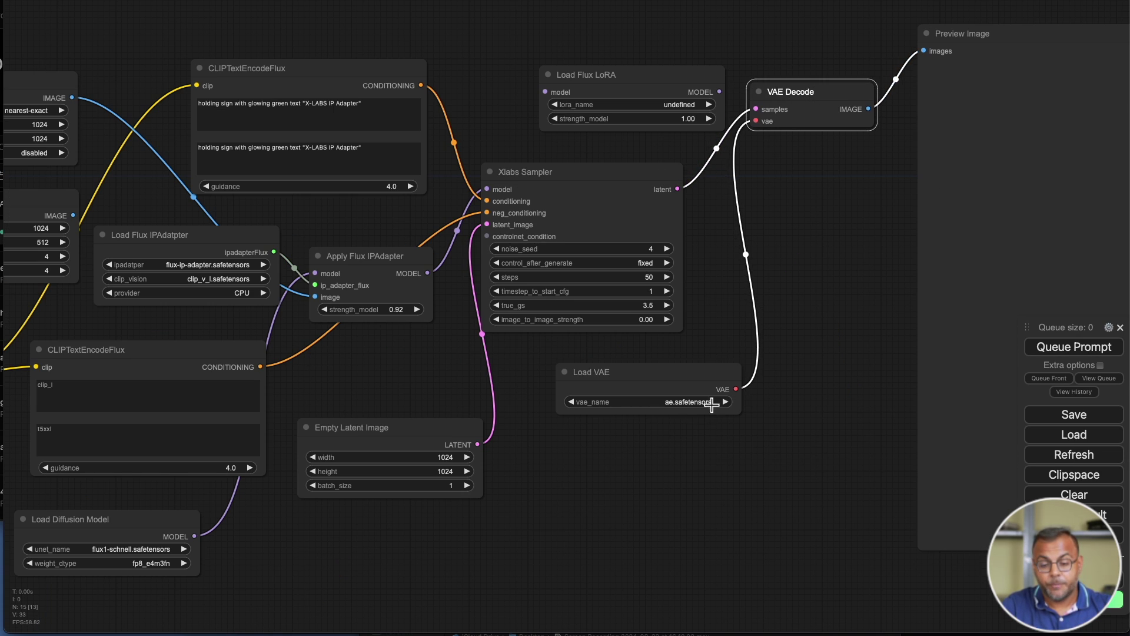
scroll(332, 511, "left", 7)
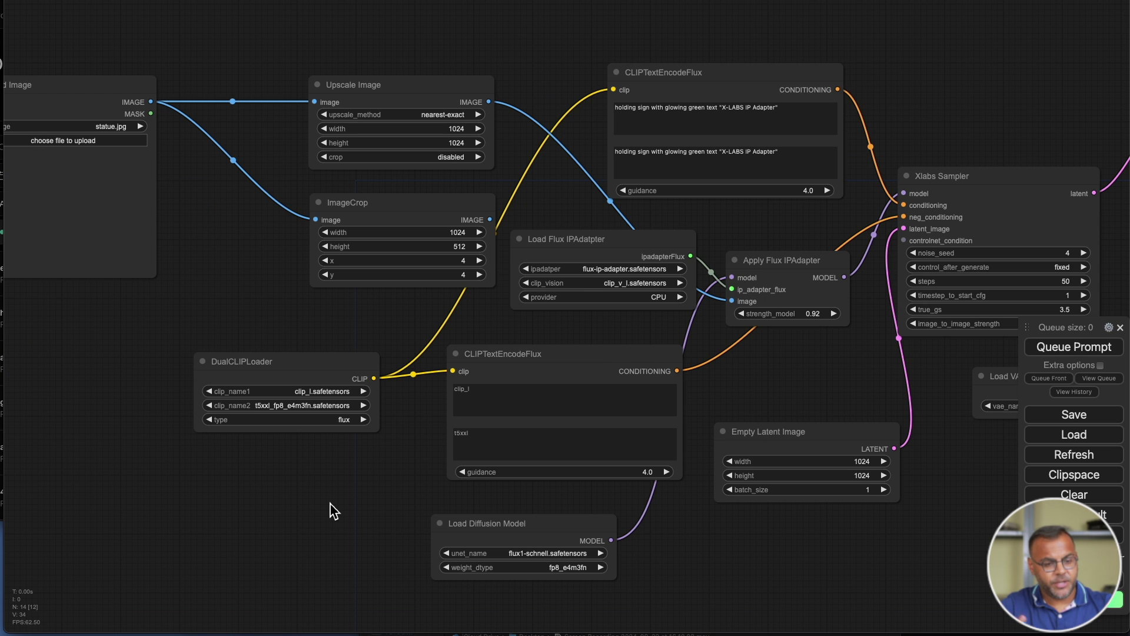
left_click_drag(189, 227, 277, 273)
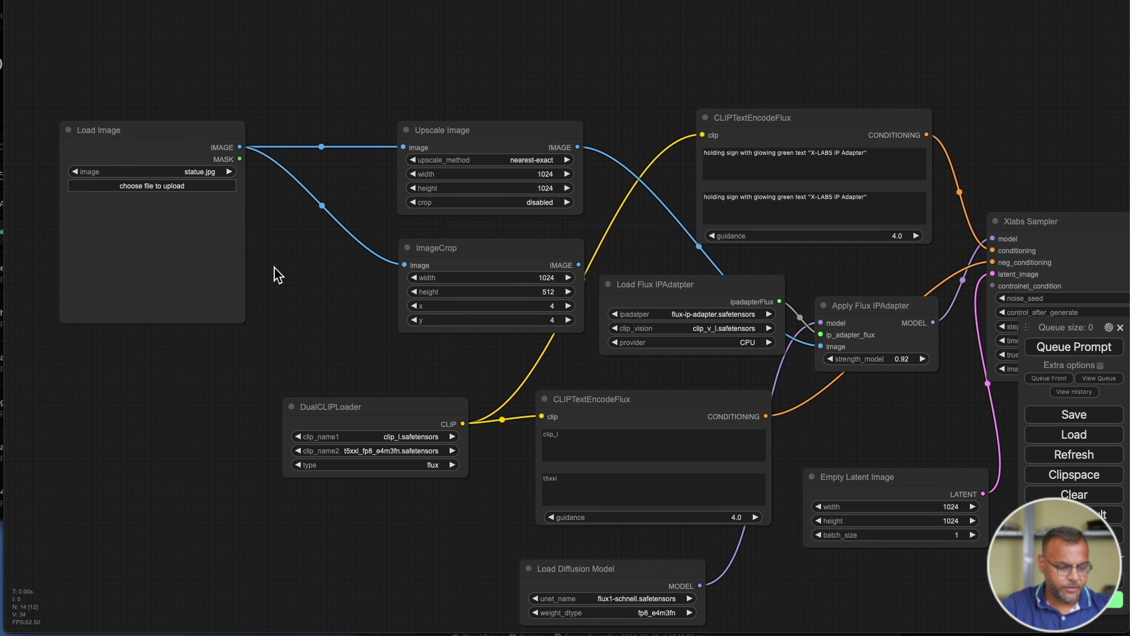
Upload the face-photo screenshot into the Load Image node to replace statue.jpg
left_click(181, 186)
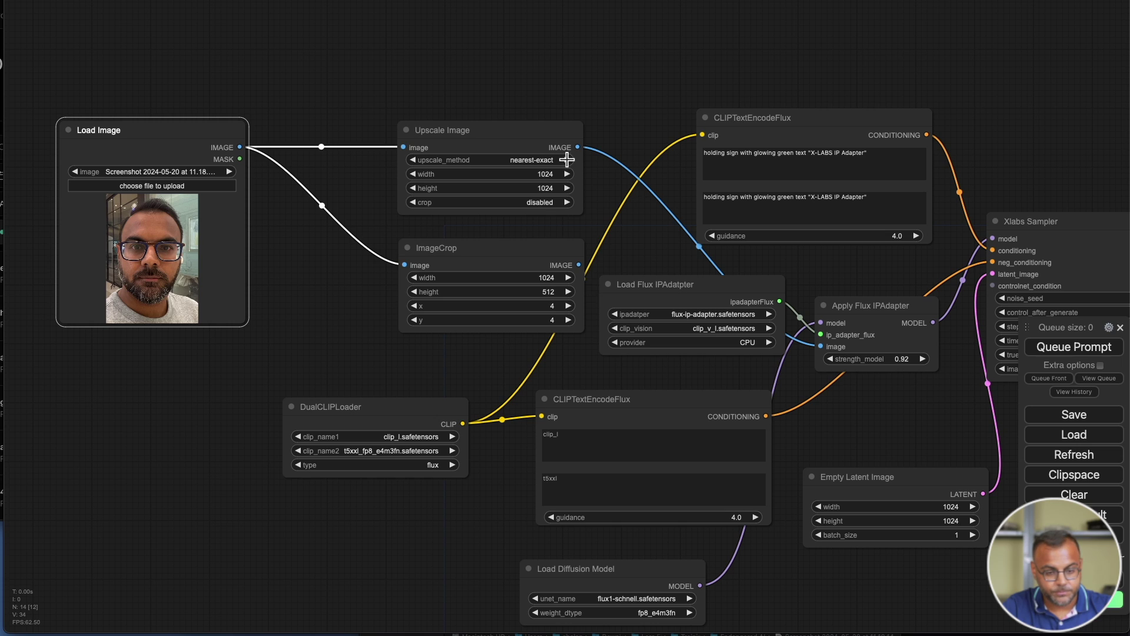
scroll(373, 38, "down", 2)
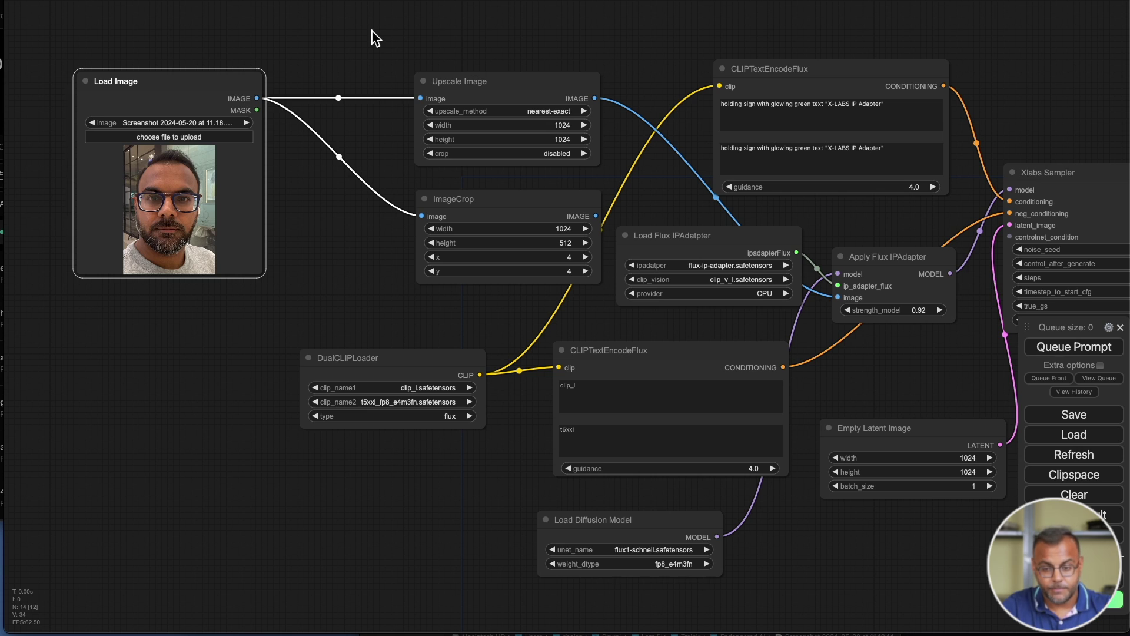
Set DualCLIPLoader clip_name1 to t5xxl_fp8_e4m3fn and clip_name2 to clip_l
left_click_drag(710, 35, 482, 133)
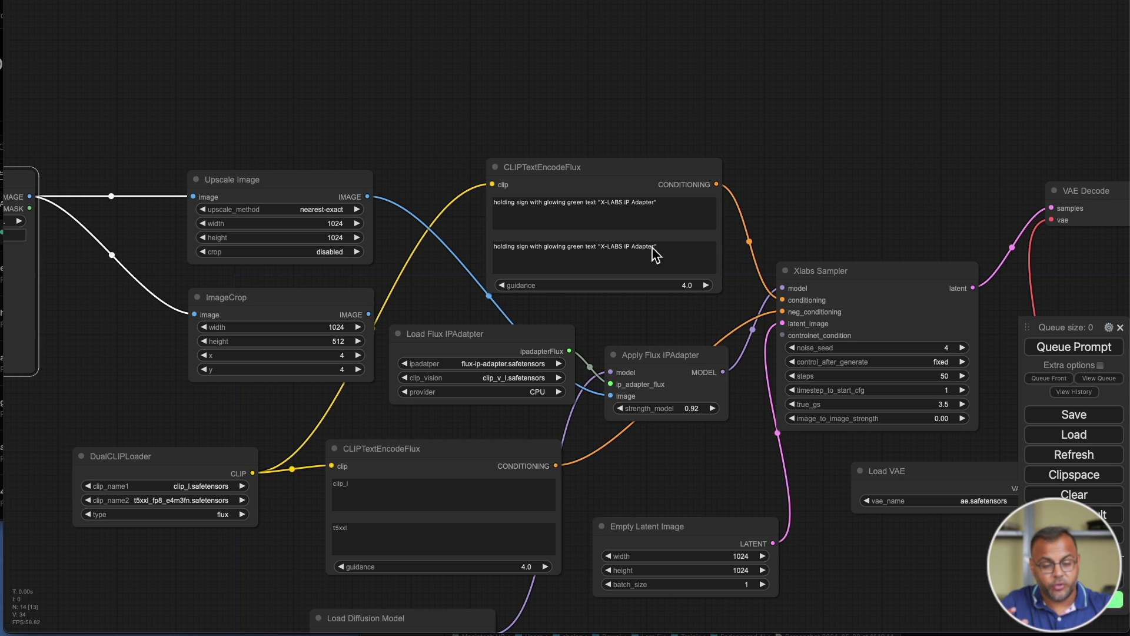
left_click(226, 486)
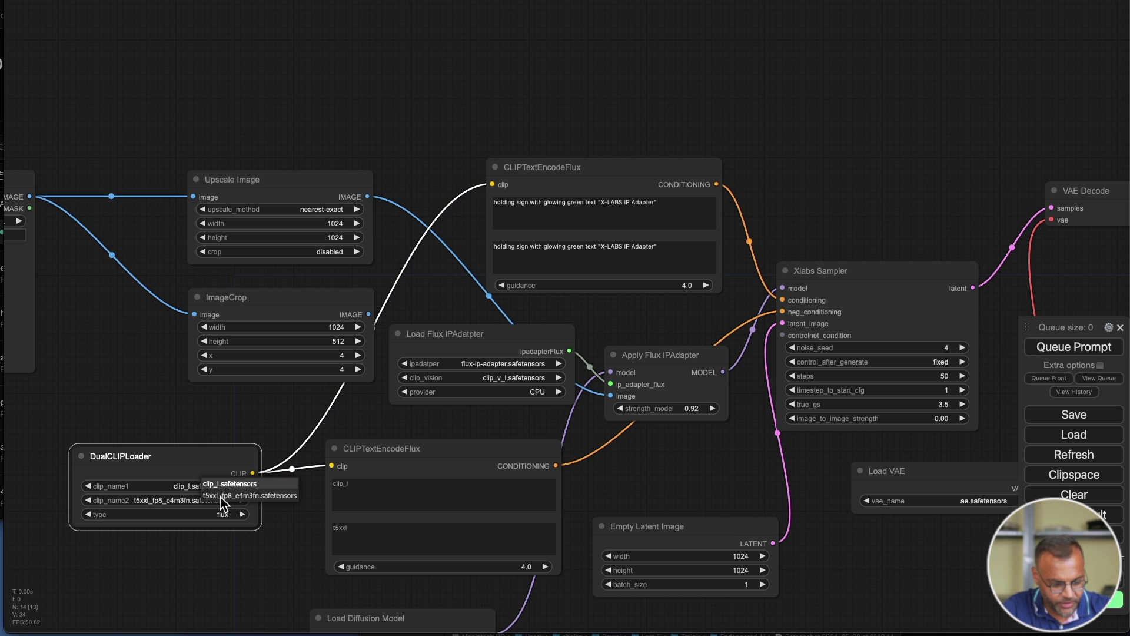
left_click(242, 498)
left_click(188, 500)
left_click(203, 502)
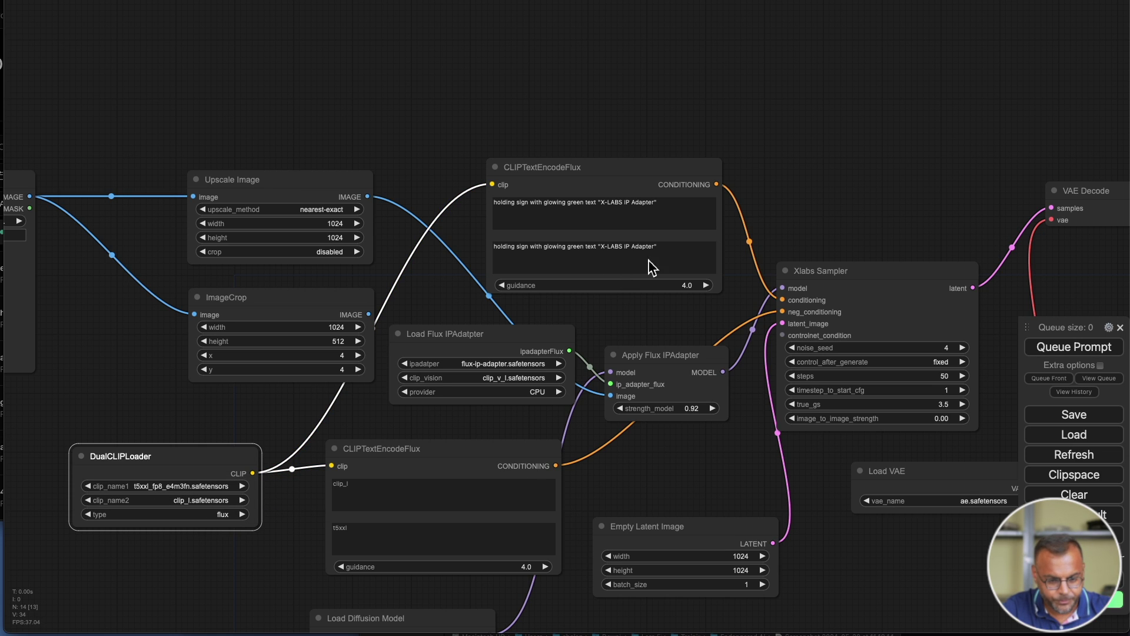
Clear the second prompt and make the first prompt read 'Man taking a selfie in Paris'
left_click(650, 260)
key("super+a")
key("BackSpace")
left_click(576, 203)
key("super+a")
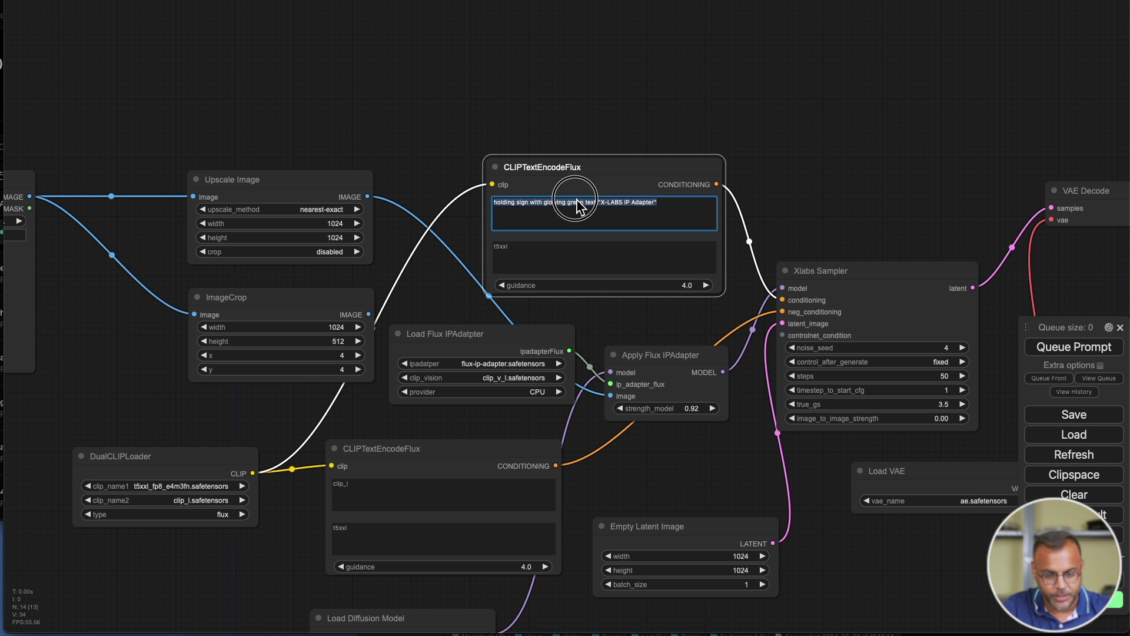
type("Man")
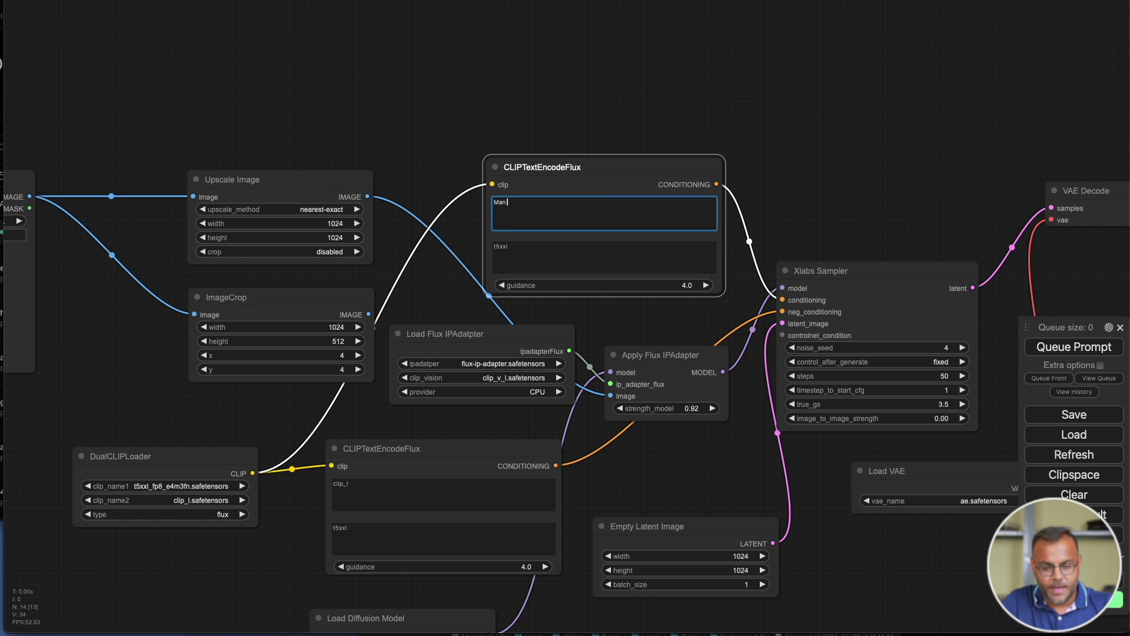
type(" taking a selfie in")
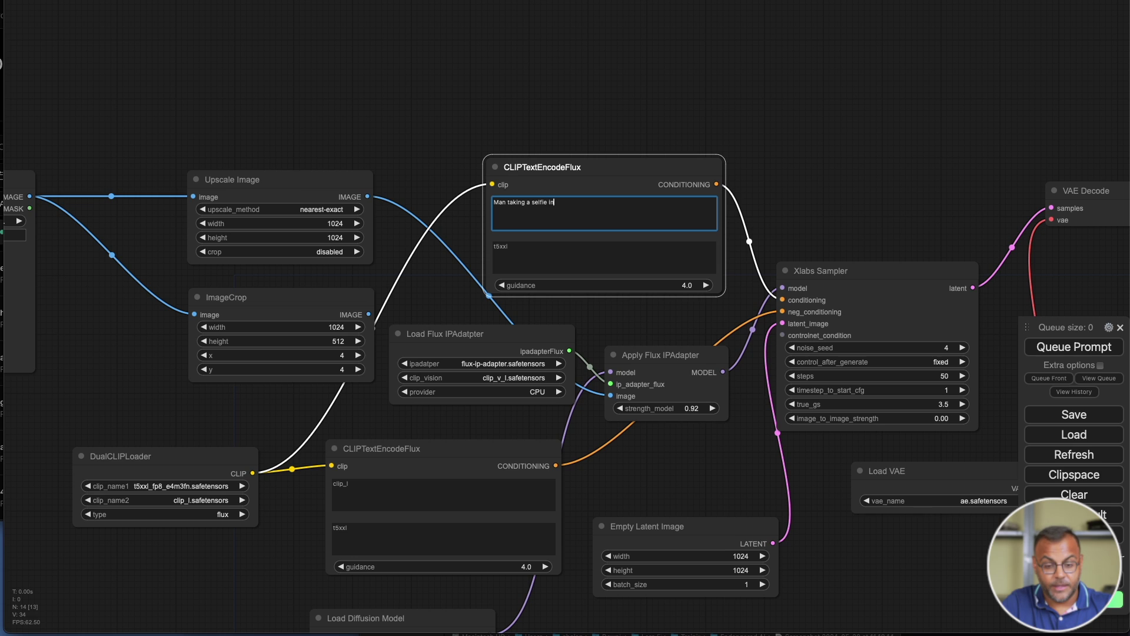
type(" Paris")
Queue a generation with the new Paris selfie prompt
left_click_drag(616, 310, 616, 250)
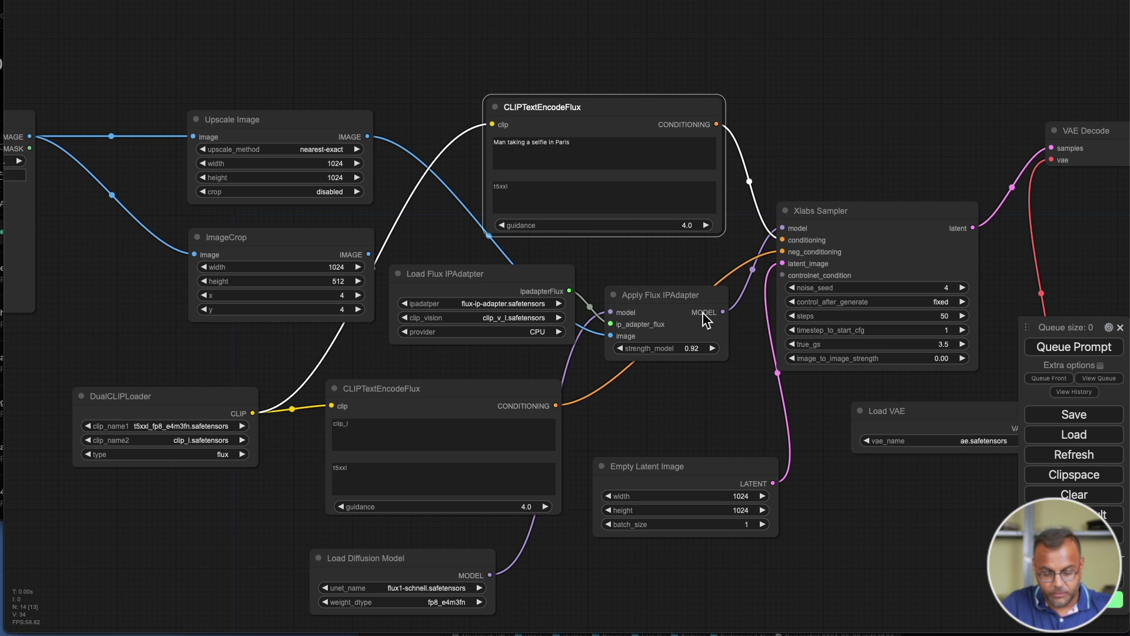
left_click_drag(880, 542, 704, 540)
left_click(1076, 342)
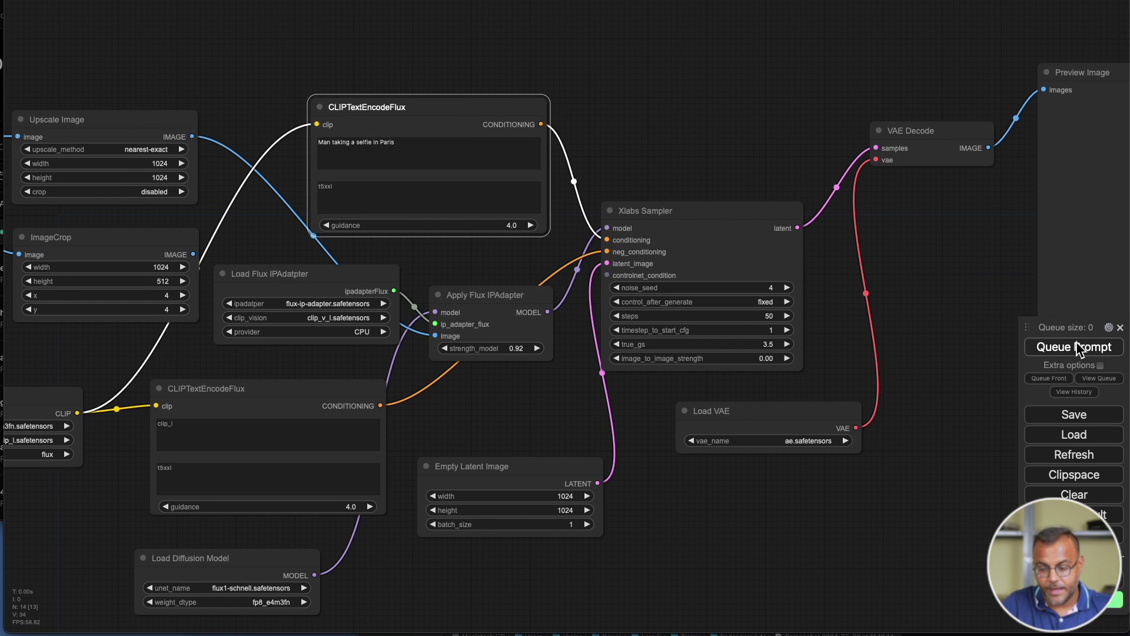
Move 'Man taking a selfie in Paris' from clip_l into the t5xxl field, leaving clip_l empty
scroll(443, 140, "down", 9)
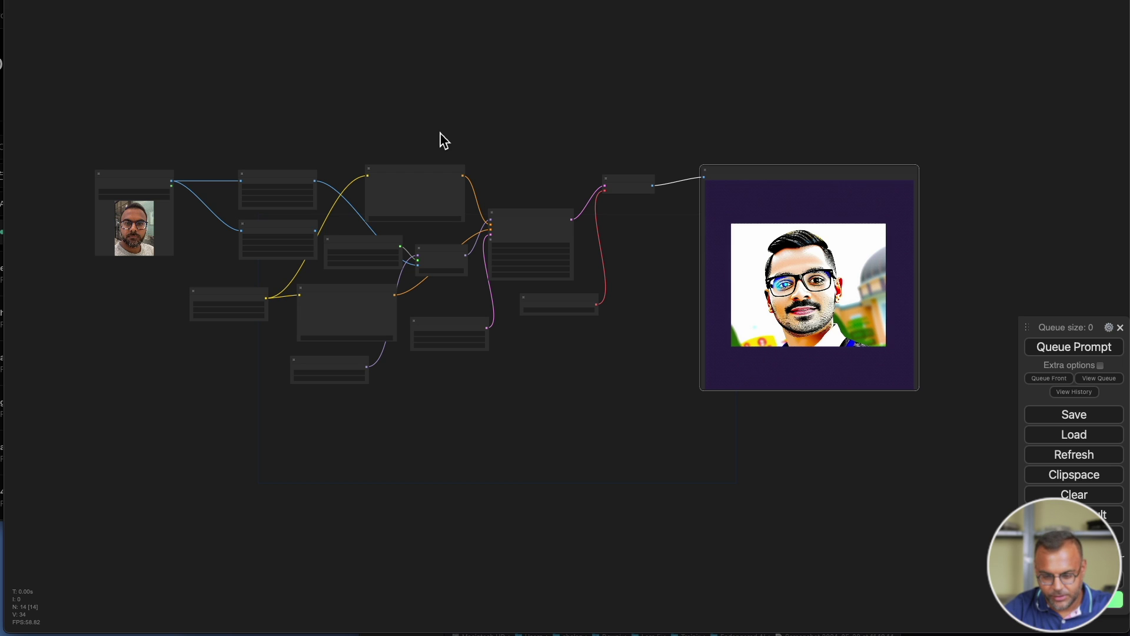
scroll(425, 140, "up", 7)
triple_click(358, 240)
key("super+c")
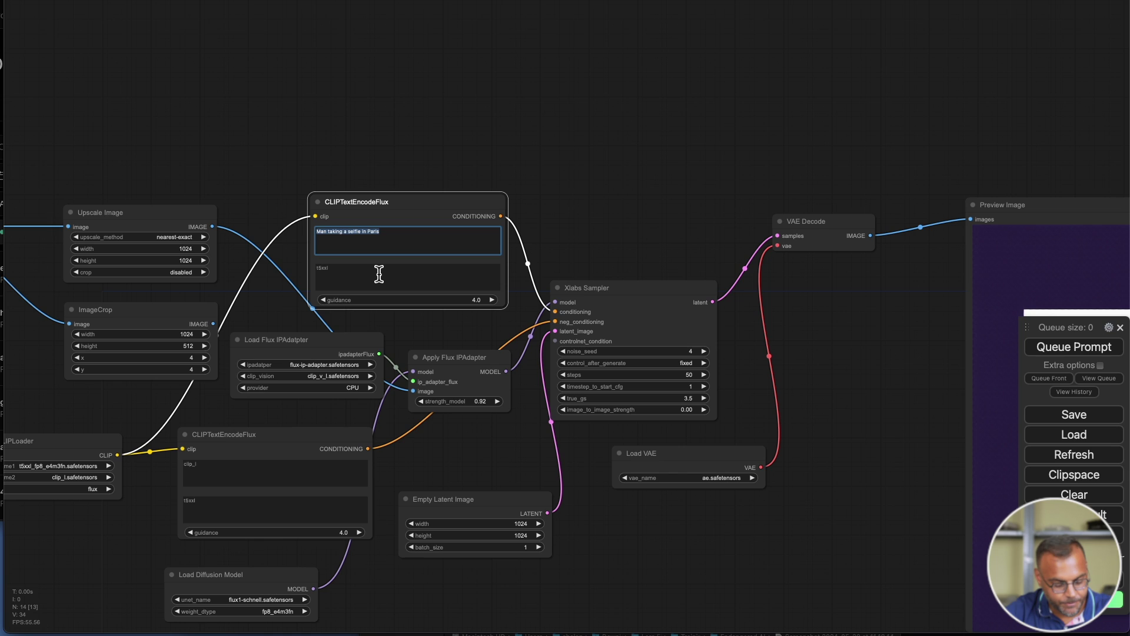
key("BackSpace")
scroll(359, 224, "up", 4)
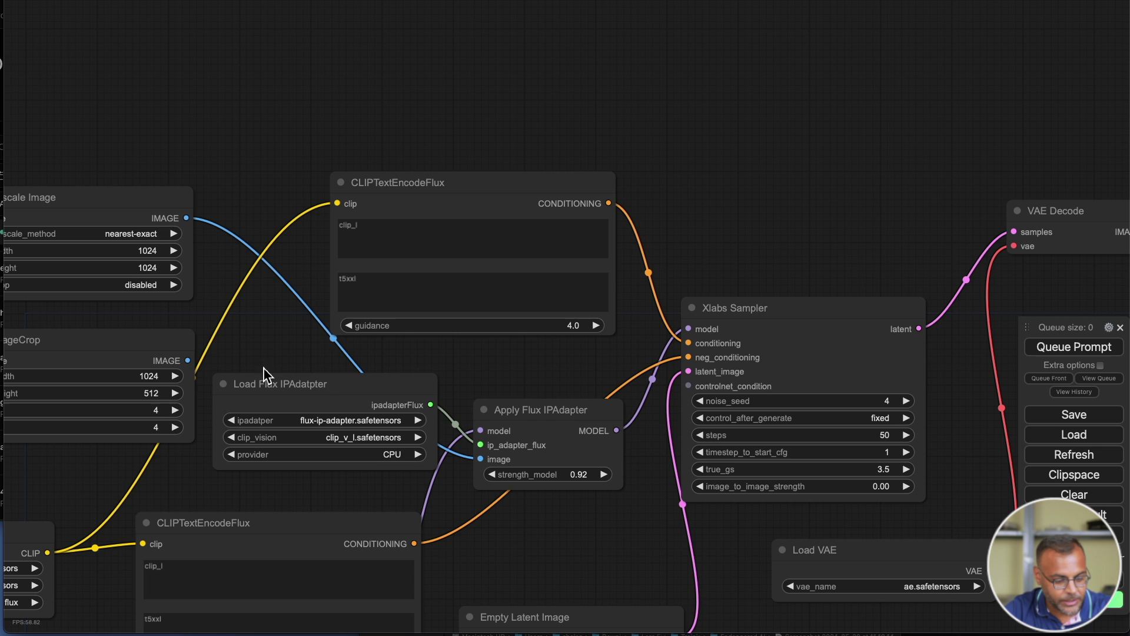
left_click_drag(253, 341, 444, 183)
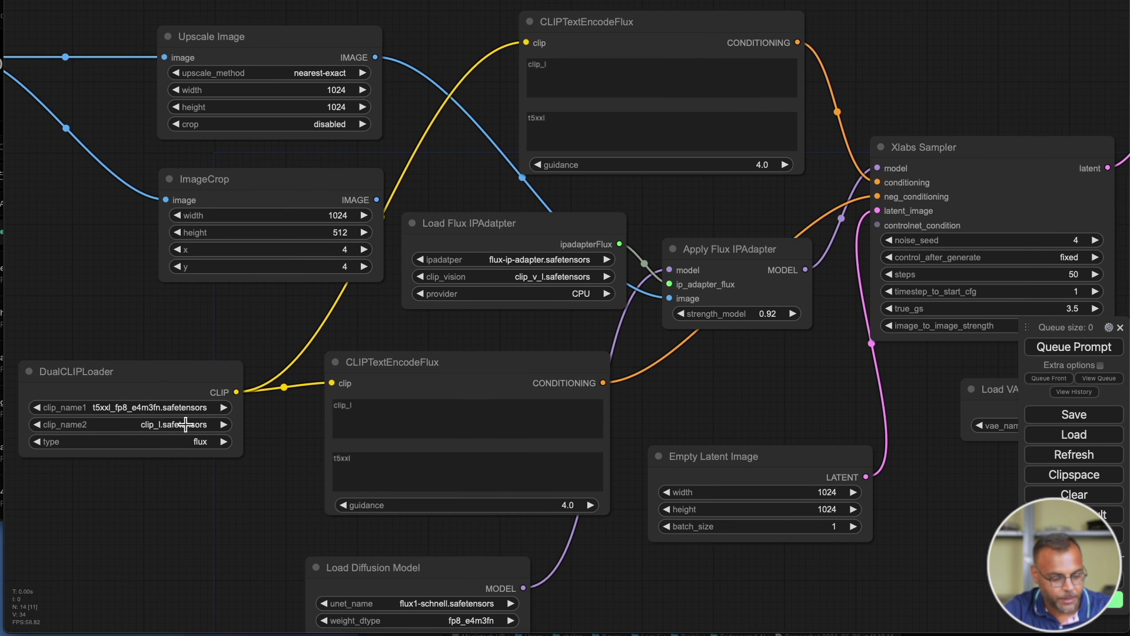
left_click_drag(513, 117, 388, 246)
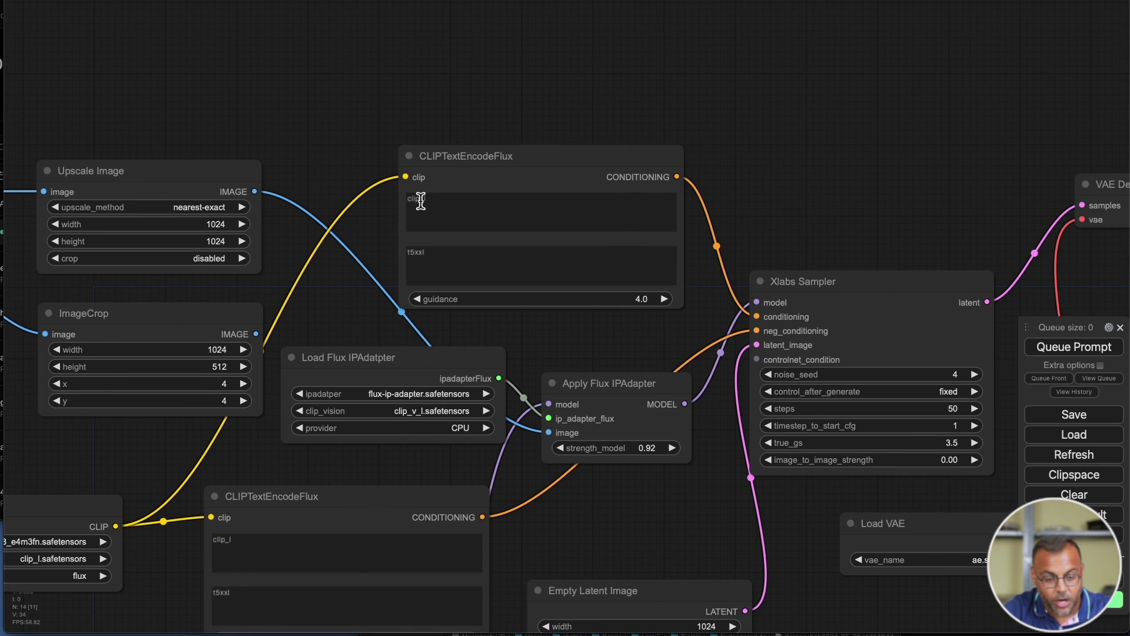
left_click(453, 259)
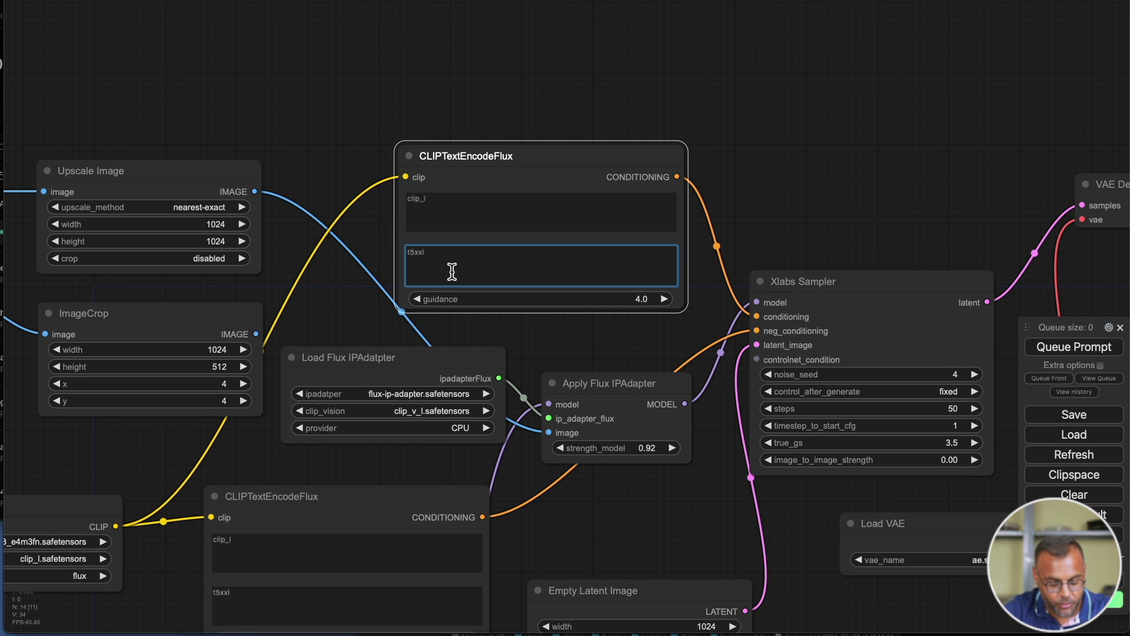
key("super+v")
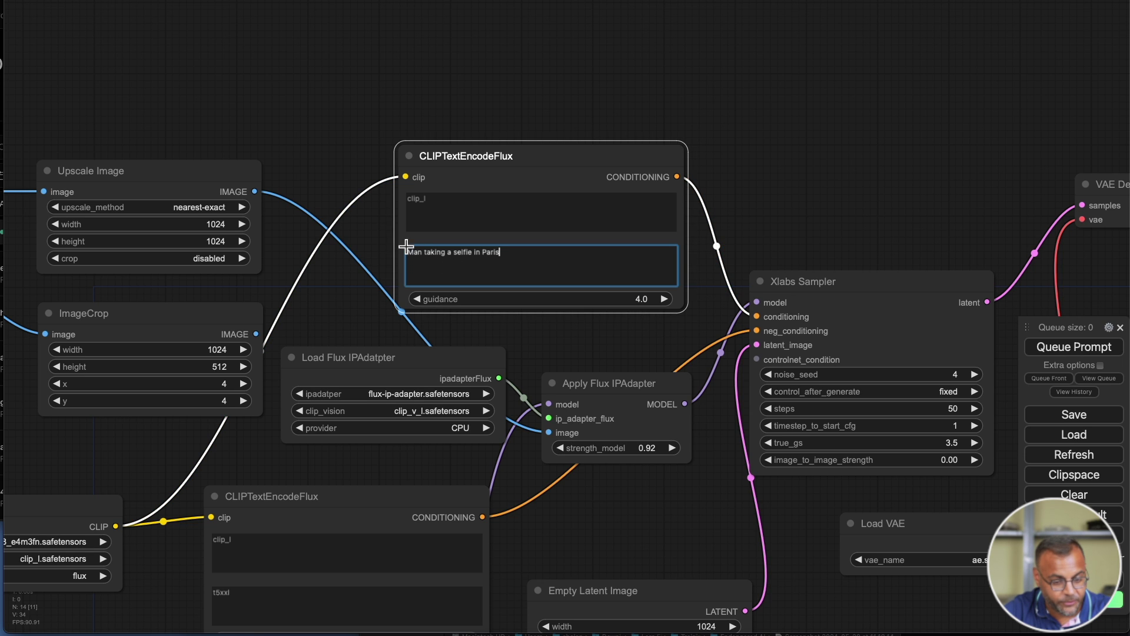
Run the workflow, then set Load Diffusion Model's unet_name to flux1-dev.safetensors
left_click(1095, 354)
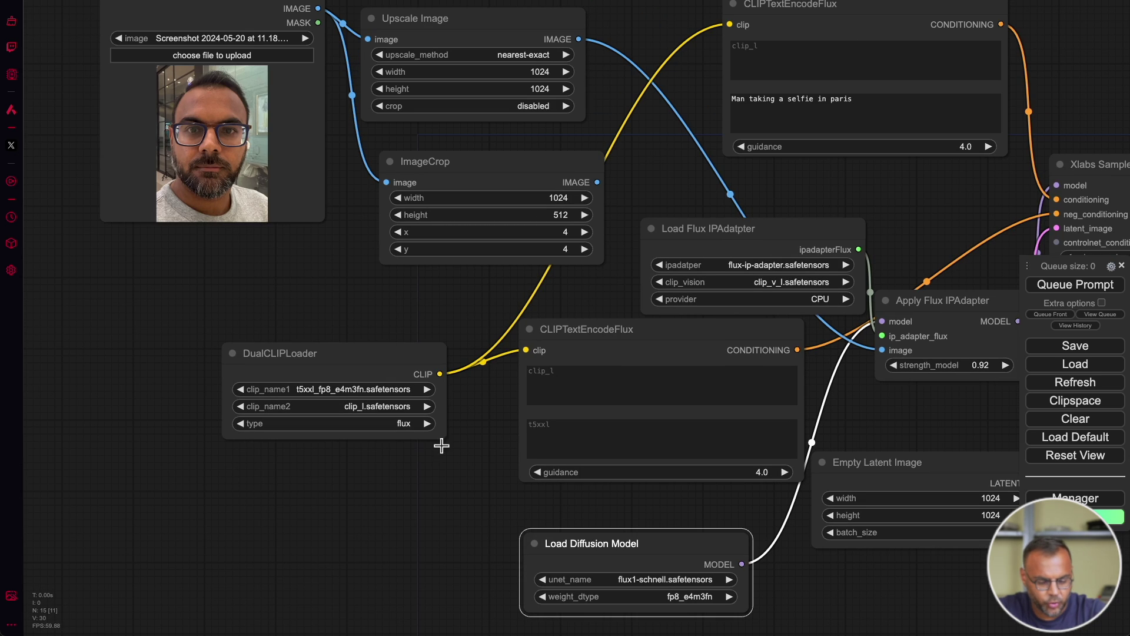
left_click_drag(442, 577, 359, 466)
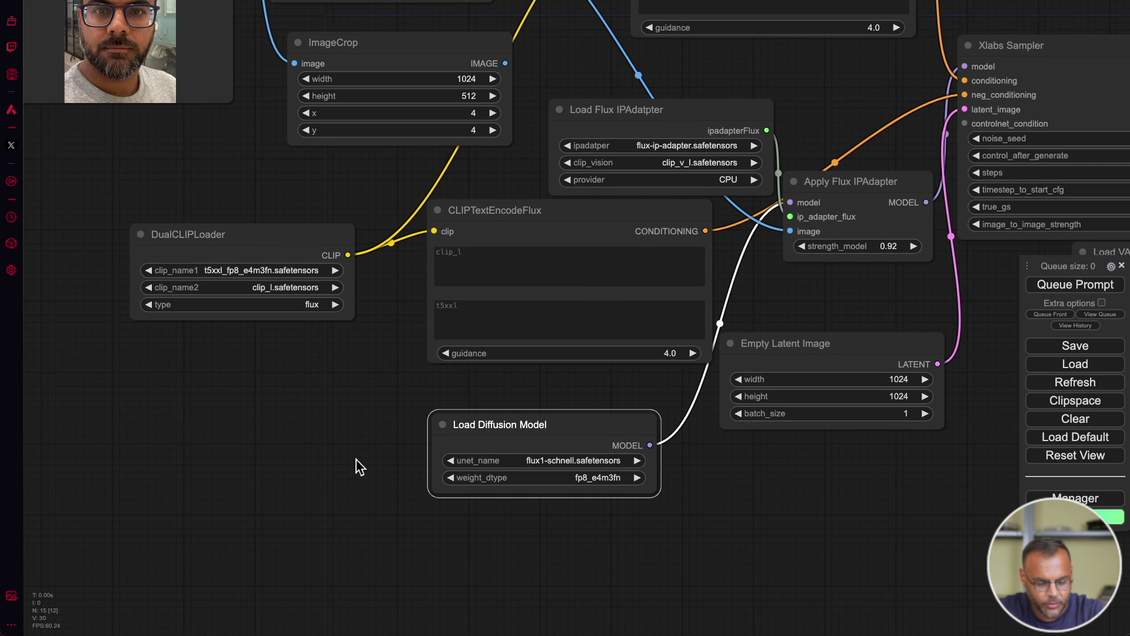
left_click(550, 462)
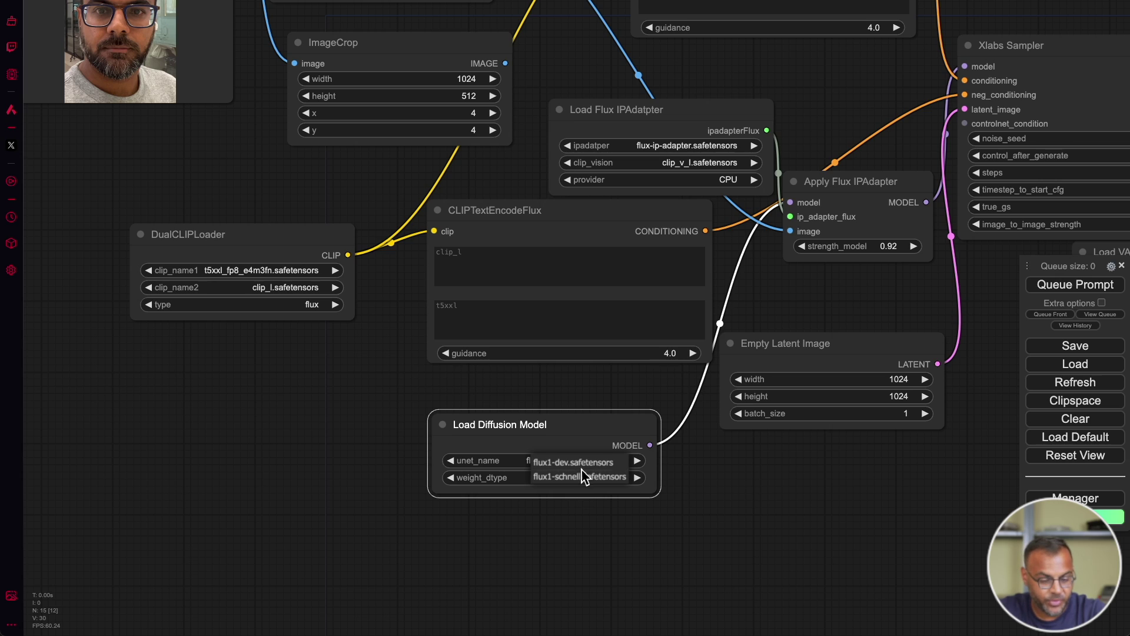
left_click(583, 460)
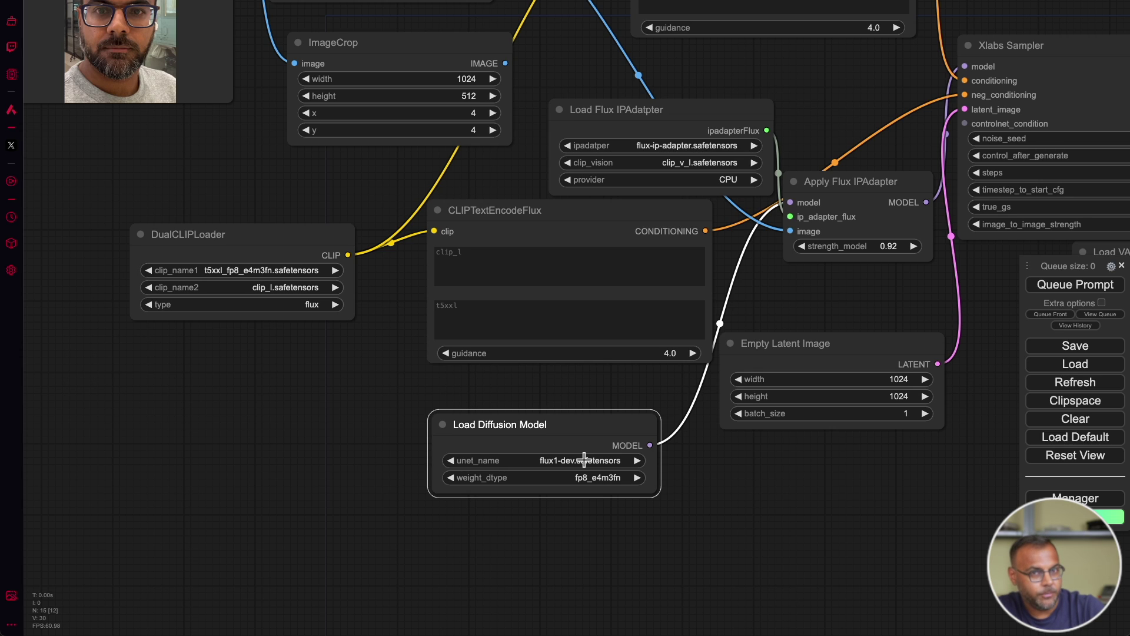
left_click(563, 461)
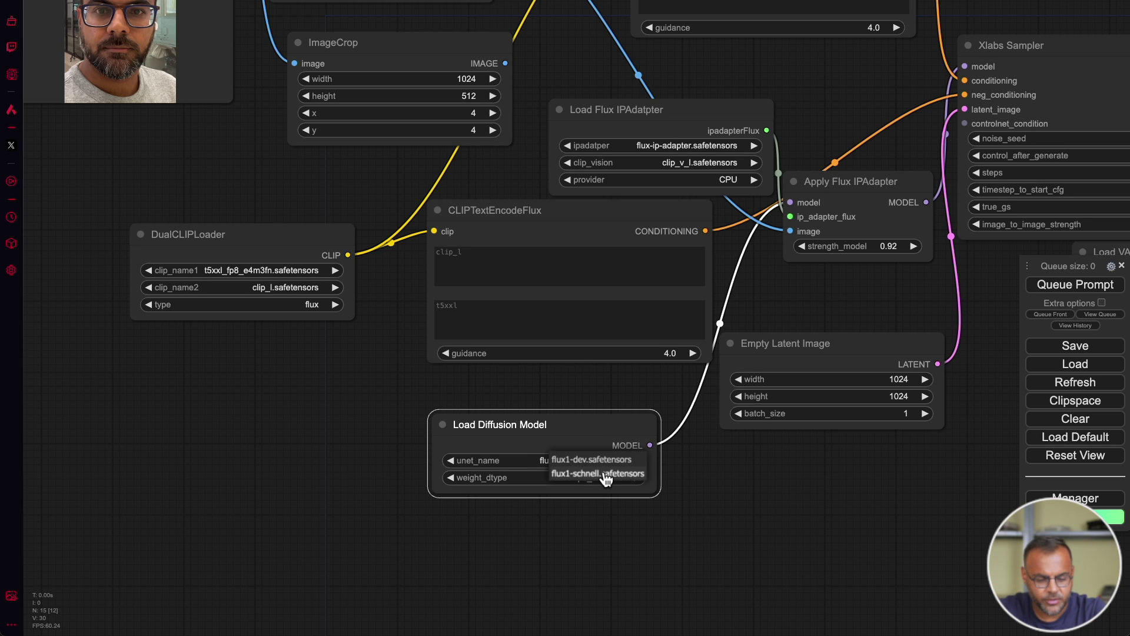
left_click(595, 459)
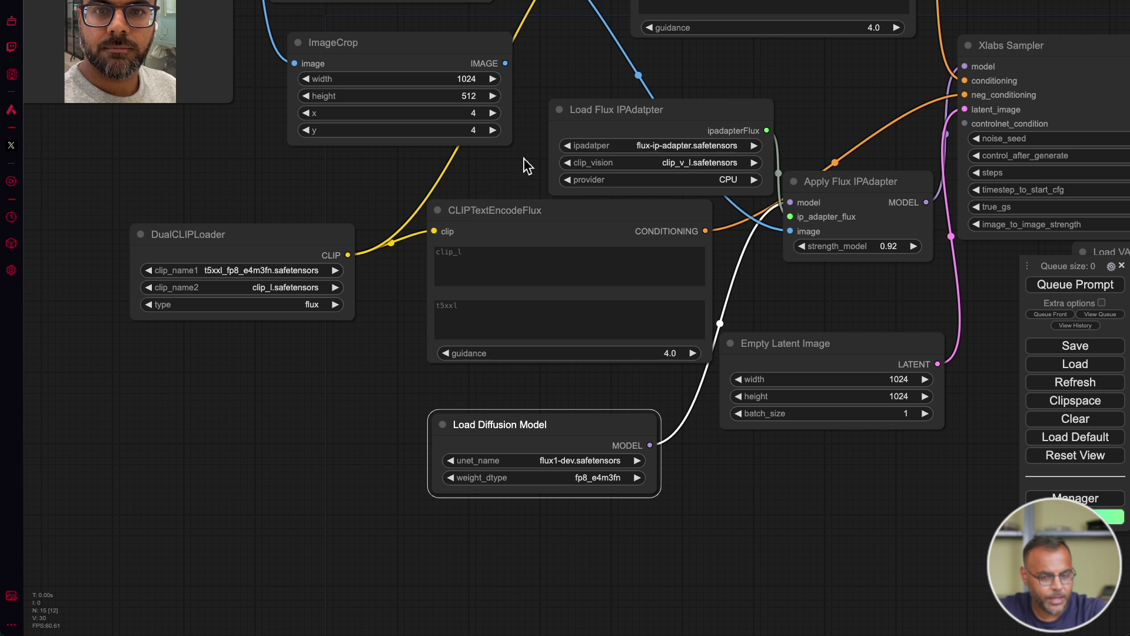
Pan and zoom the canvas to inspect the generated Paris selfie and the full workflow
left_click_drag(552, 37, 624, 100)
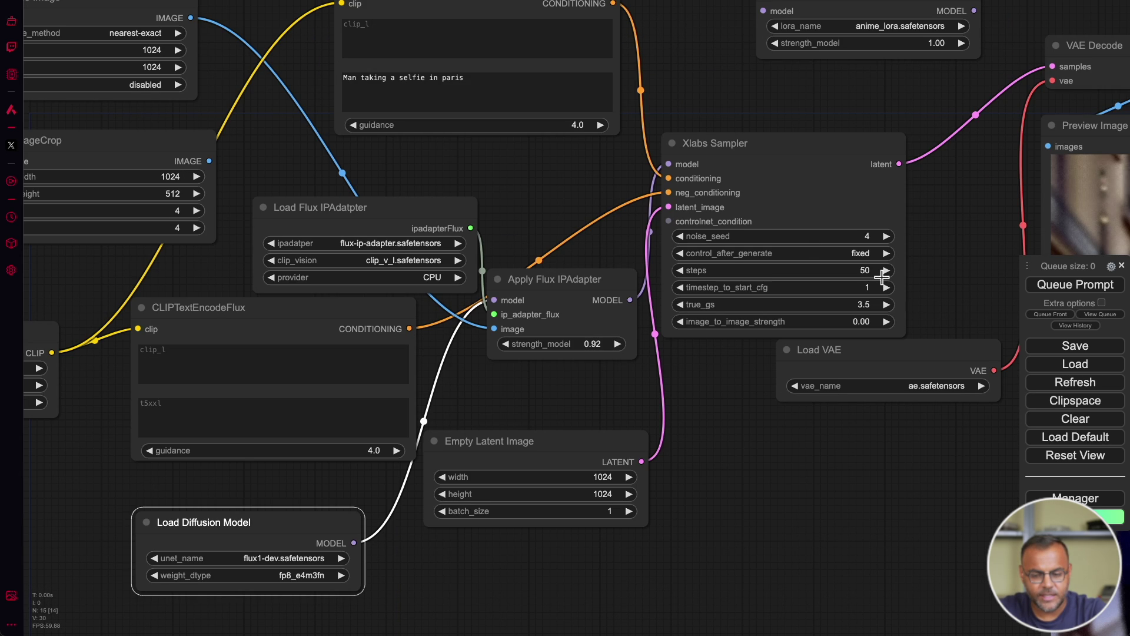
left_click_drag(965, 261, 533, 212)
left_click_drag(473, 452, 263, 379)
scroll(303, 408, "down", 5)
scroll(300, 409, "up", 5)
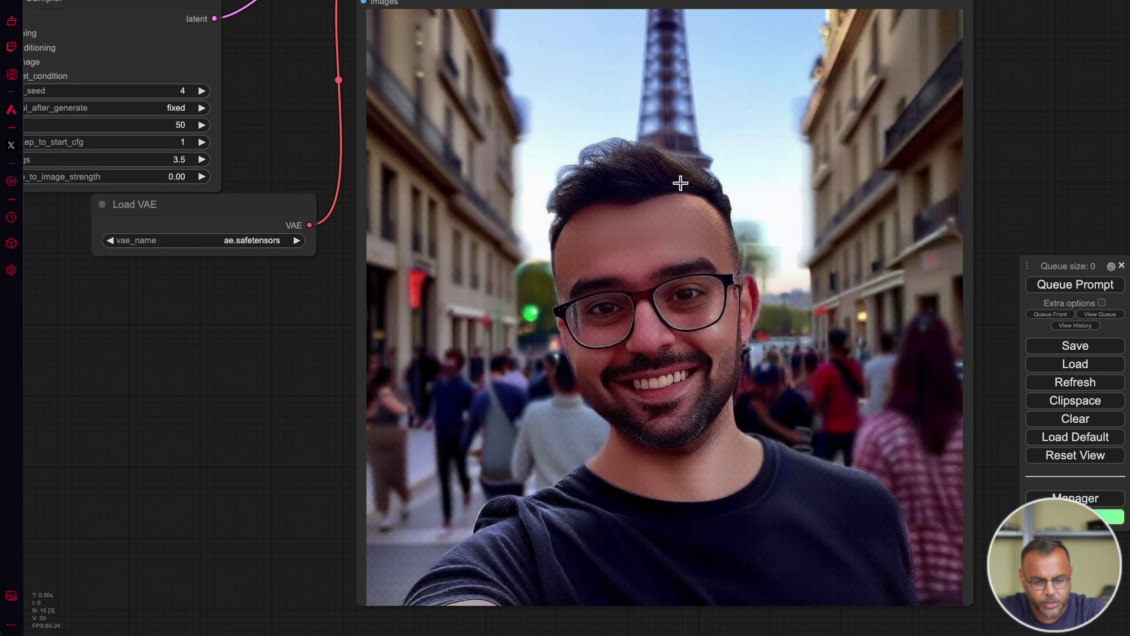
scroll(266, 390, "down", 5)
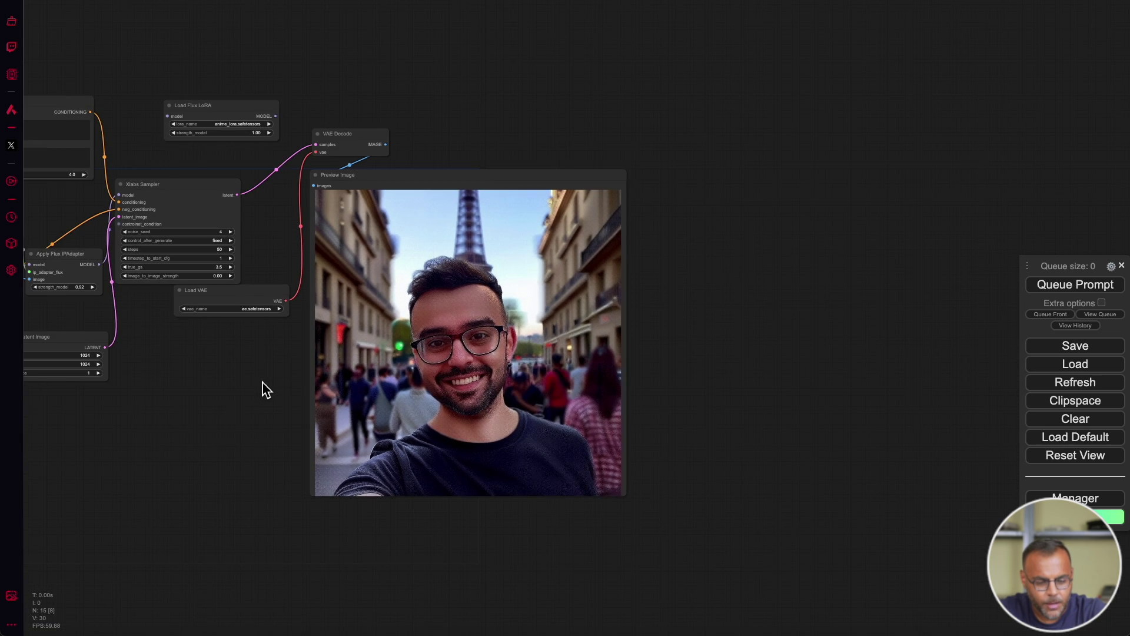
scroll(265, 388, "up", 1)
left_click_drag(202, 396, 362, 448)
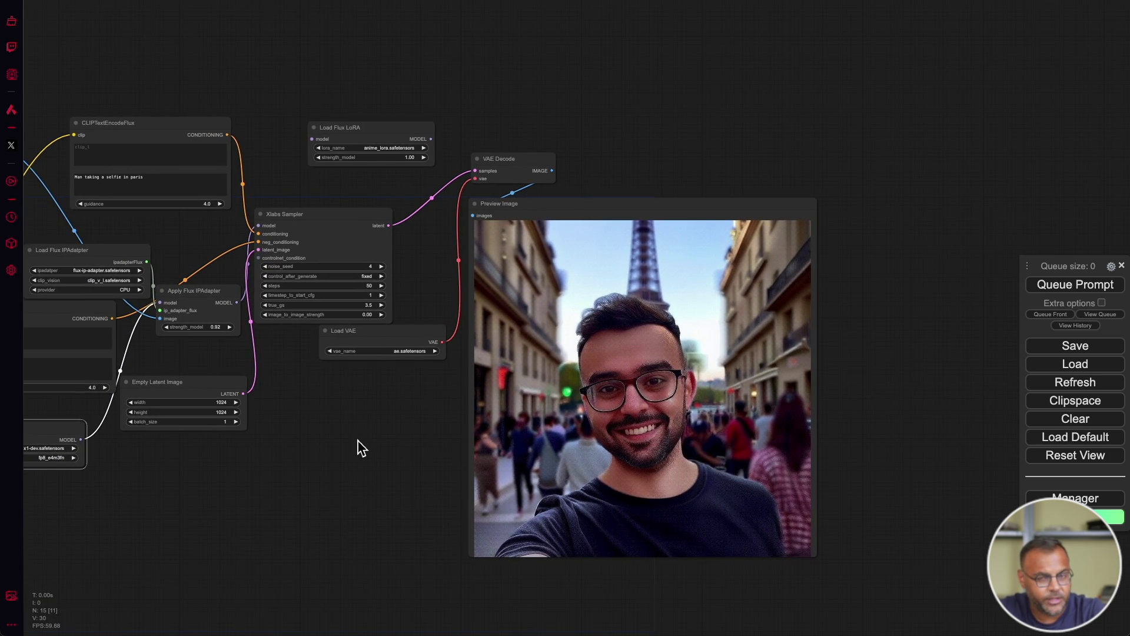
left_click_drag(229, 481, 500, 424)
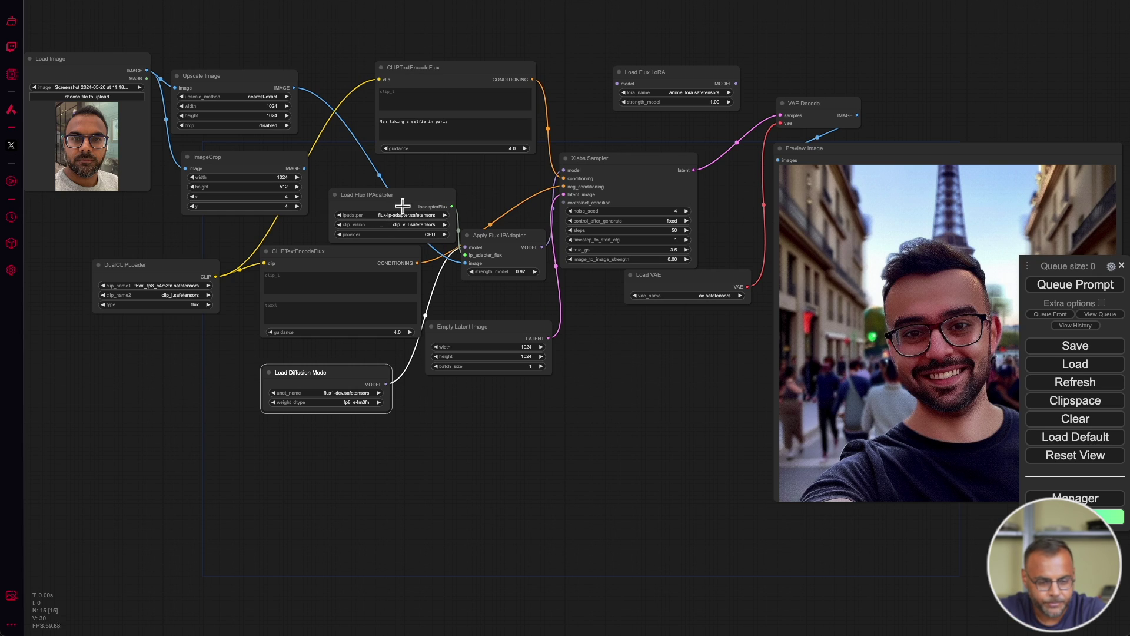
Set Apply Flux IPAdapter strength_model to 1.00
scroll(516, 296, "up", 1)
scroll(512, 308, "up", 1)
right_click(509, 300)
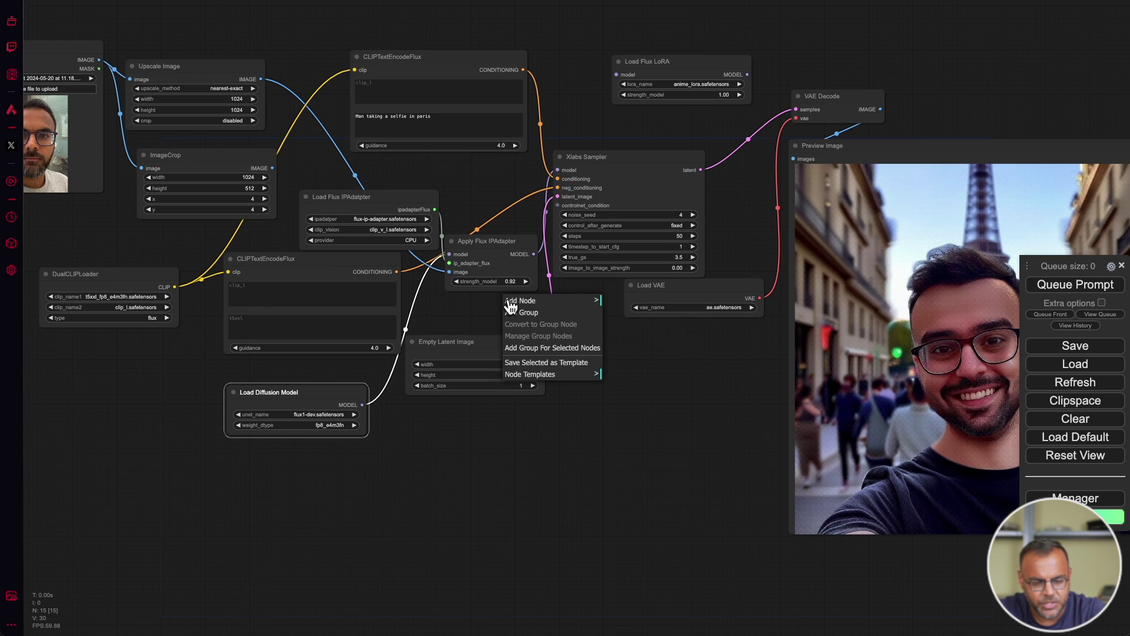
scroll(471, 321, "up", 5)
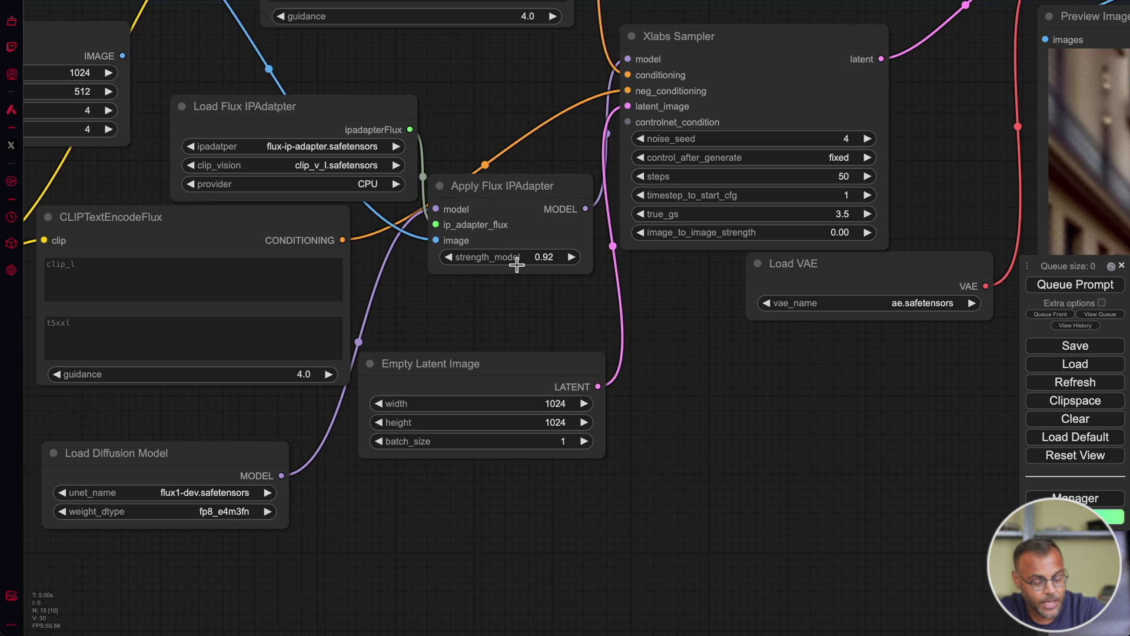
left_click_drag(507, 259, 509, 265)
Set the prompt guidance to 3.0 and view the newly generated selfie
left_click_drag(503, 104, 454, 275)
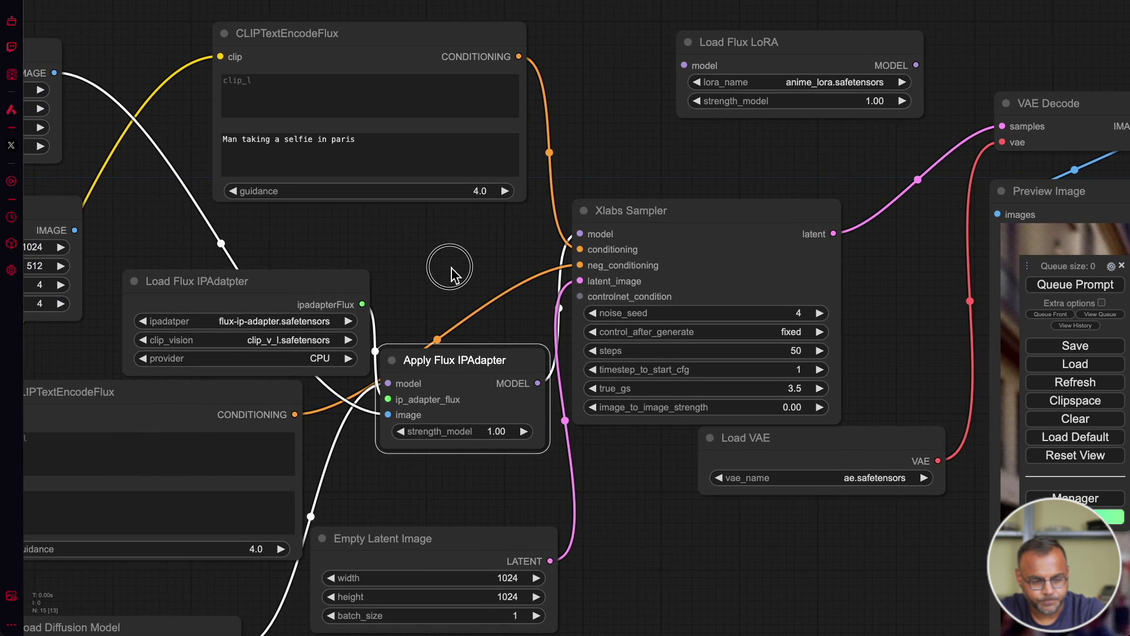
left_click(234, 191)
left_click(234, 190)
left_click(234, 190)
left_click(233, 191)
left_click(233, 191)
left_click(233, 191)
left_click(233, 190)
left_click(234, 191)
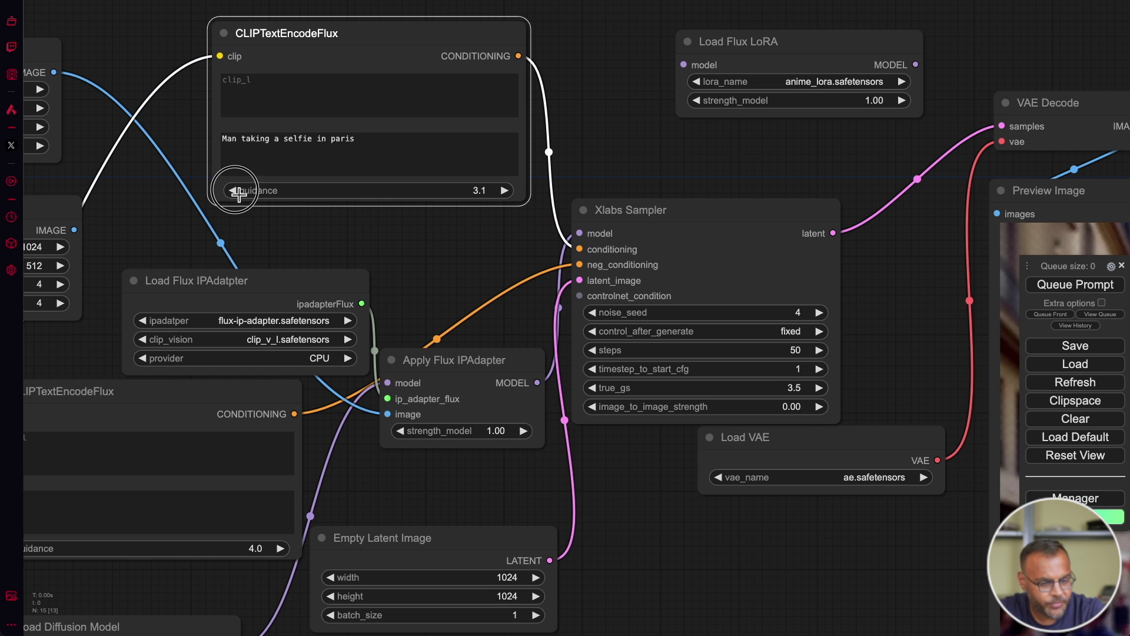
left_click(234, 190)
left_click(234, 191)
left_click(233, 191)
left_click(505, 190)
left_click(505, 190)
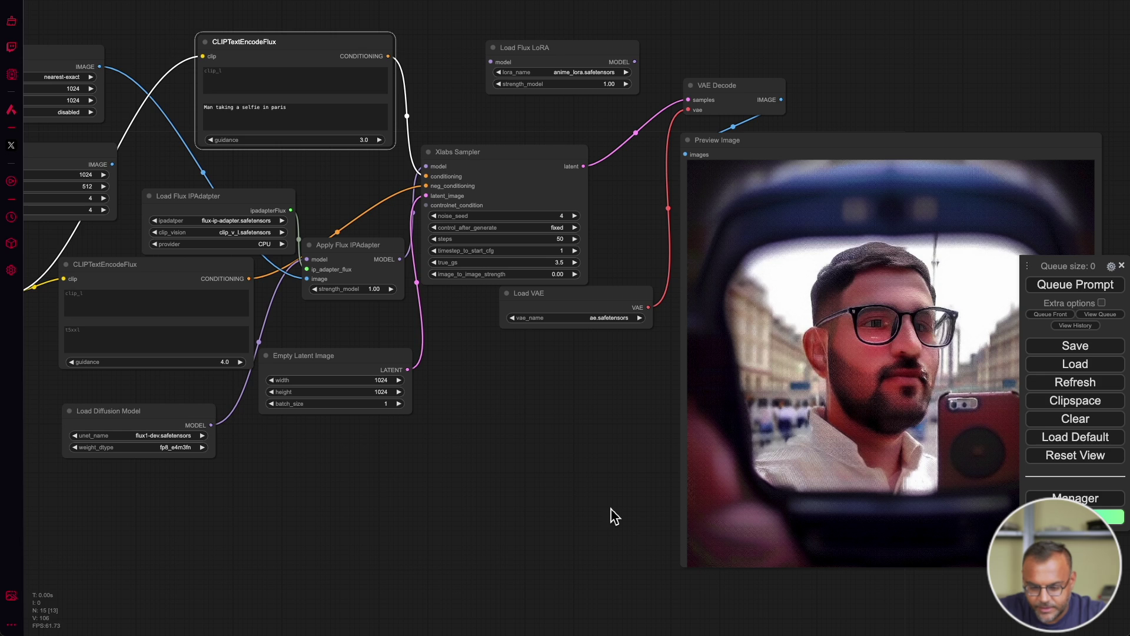
mouse_move(522, 457)
left_mouse_down()
mouse_move(411, 453)
mouse_move(437, 447)
mouse_move(264, 463)
mouse_move(277, 441)
mouse_move(529, 379)
left_mouse_up()
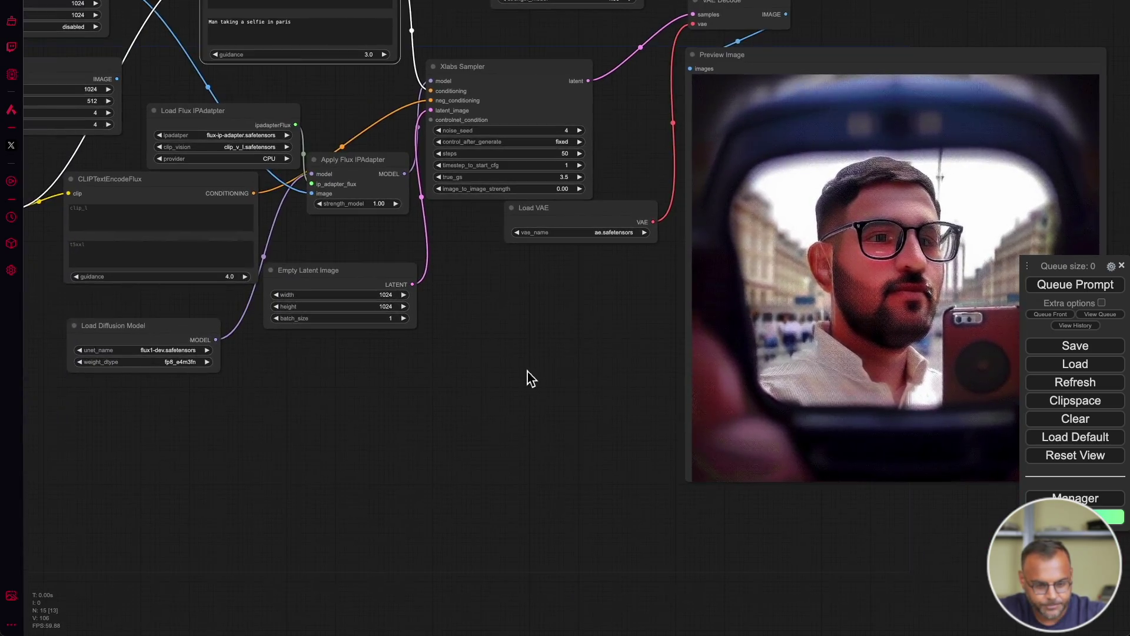
Delete 'Man ' from the clip_l prompt so it reads 'taking a selfie in paris'
mouse_move(307, 68)
left_mouse_down()
mouse_move(446, 209)
mouse_move(530, 253)
mouse_move(559, 247)
left_mouse_up()
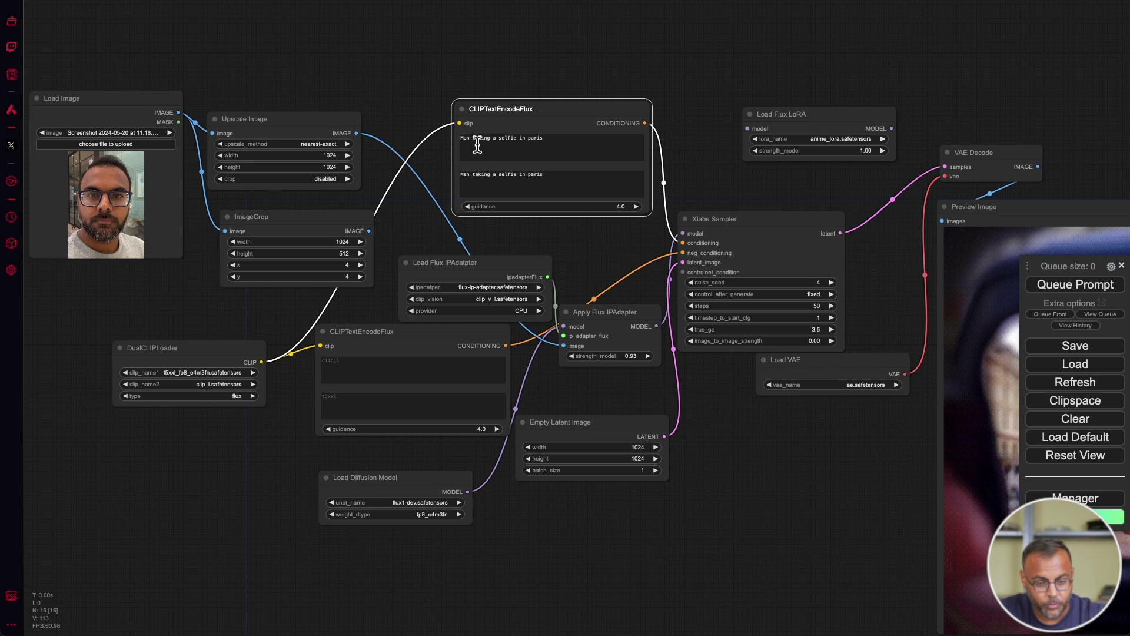
left_click_drag(471, 140, 460, 145)
key("BackSpace")
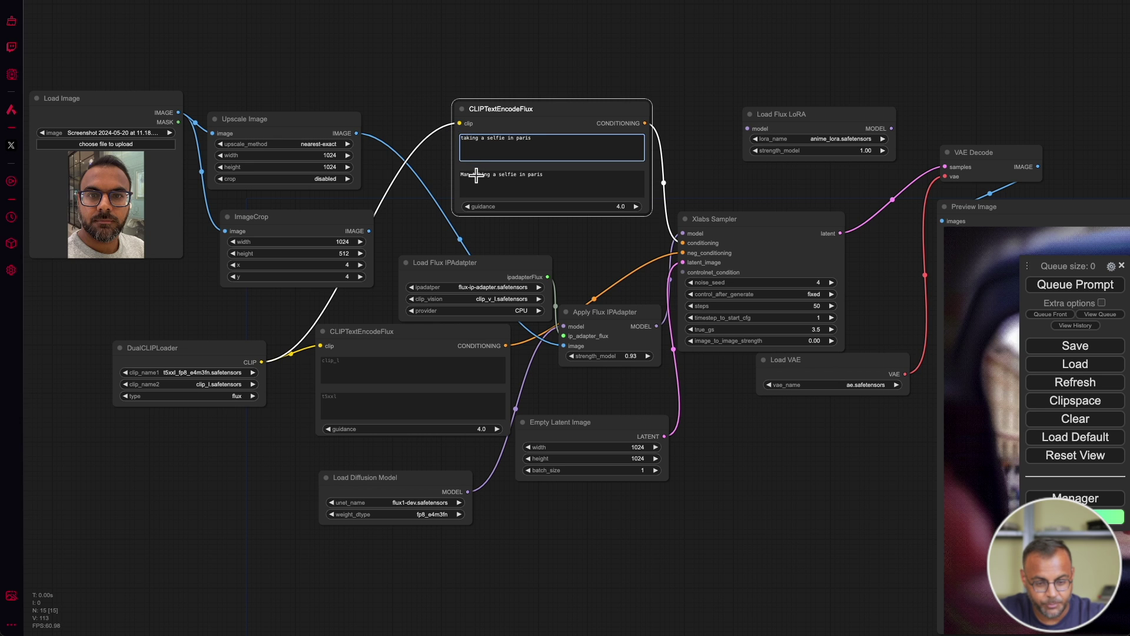
Remove the space after 'Man' in the t5xxl prompt and pan the graph to check the fresh result
left_click(476, 177)
key("BackSpace")
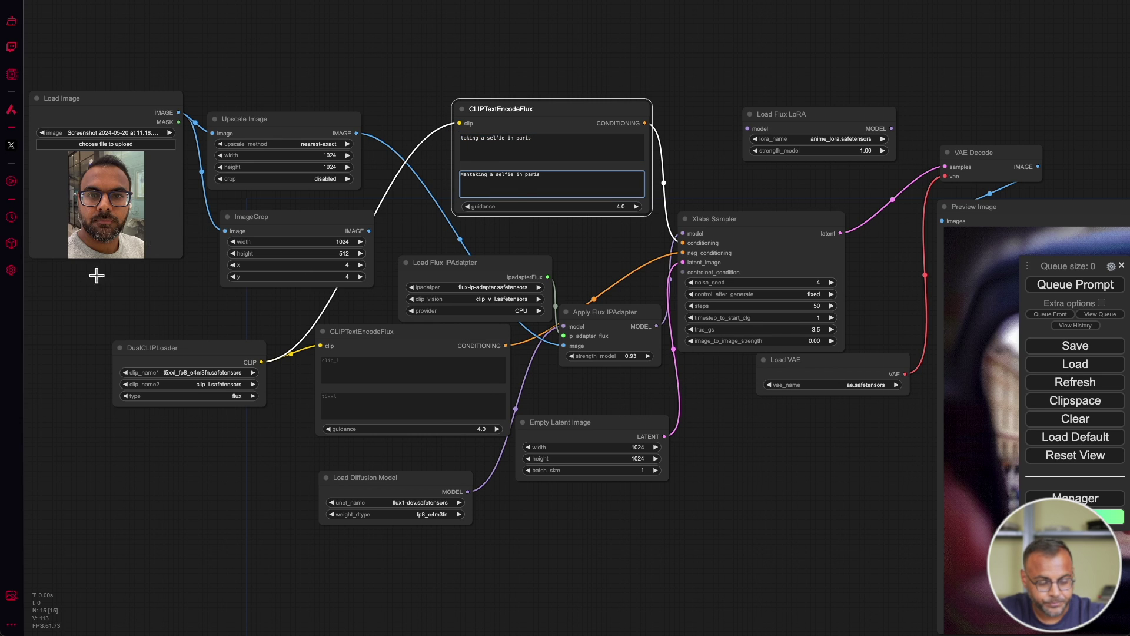
left_click_drag(118, 291, 299, 345)
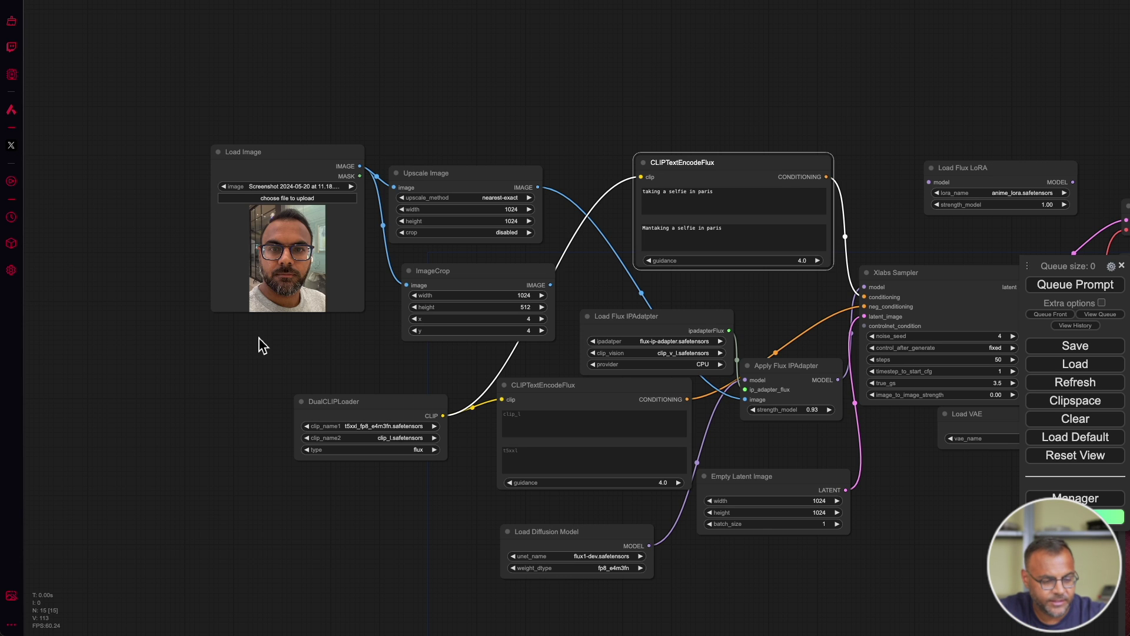
scroll(253, 344, "up", 7)
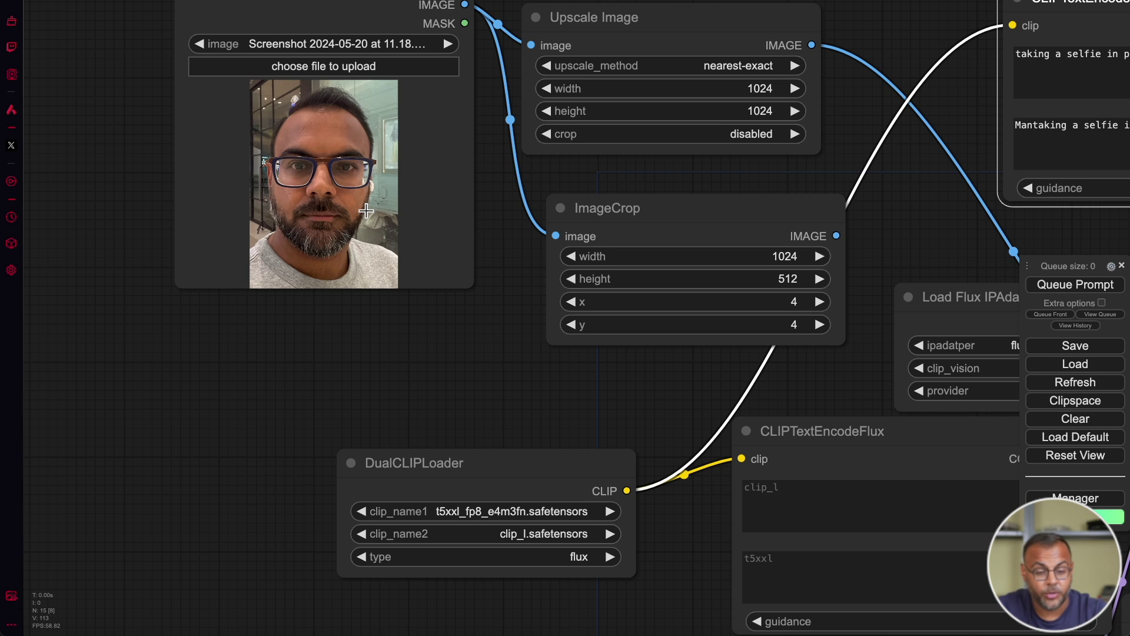
scroll(926, 260, "down", 4)
left_click_drag(926, 260, 674, 241)
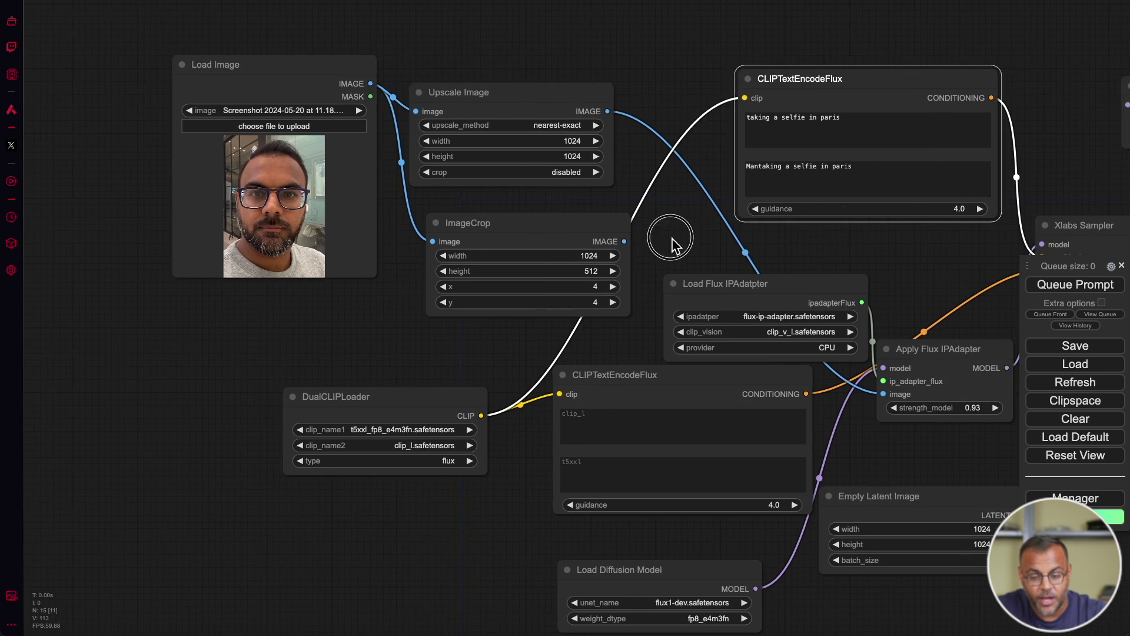
scroll(674, 242, "right", 5)
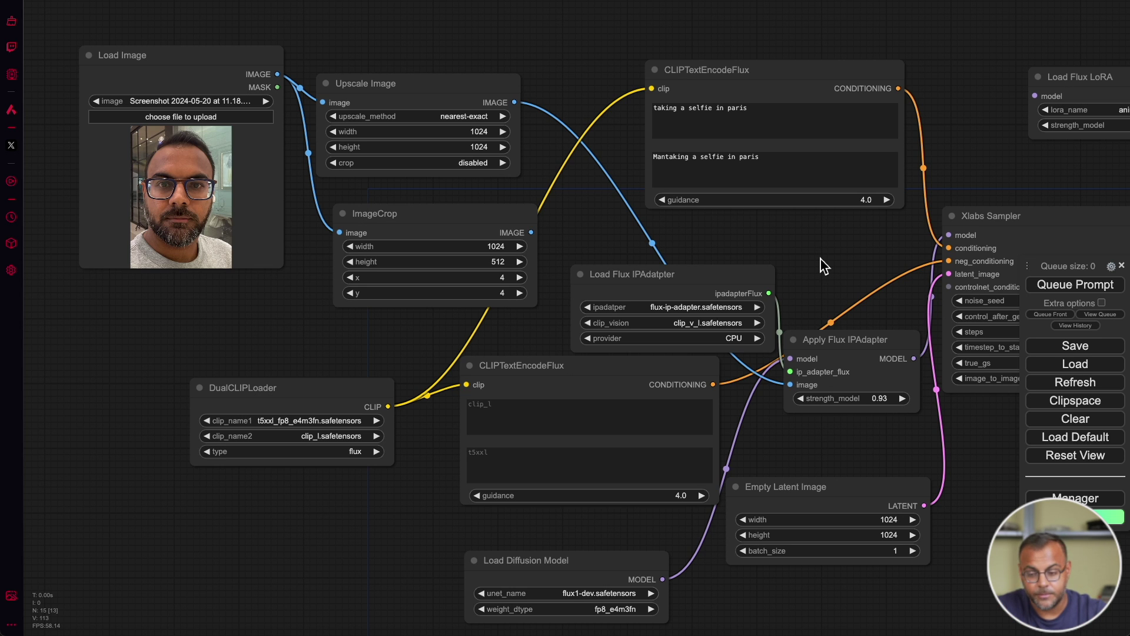
scroll(590, 484, "down", 6)
left_click_drag(590, 484, 535, 426)
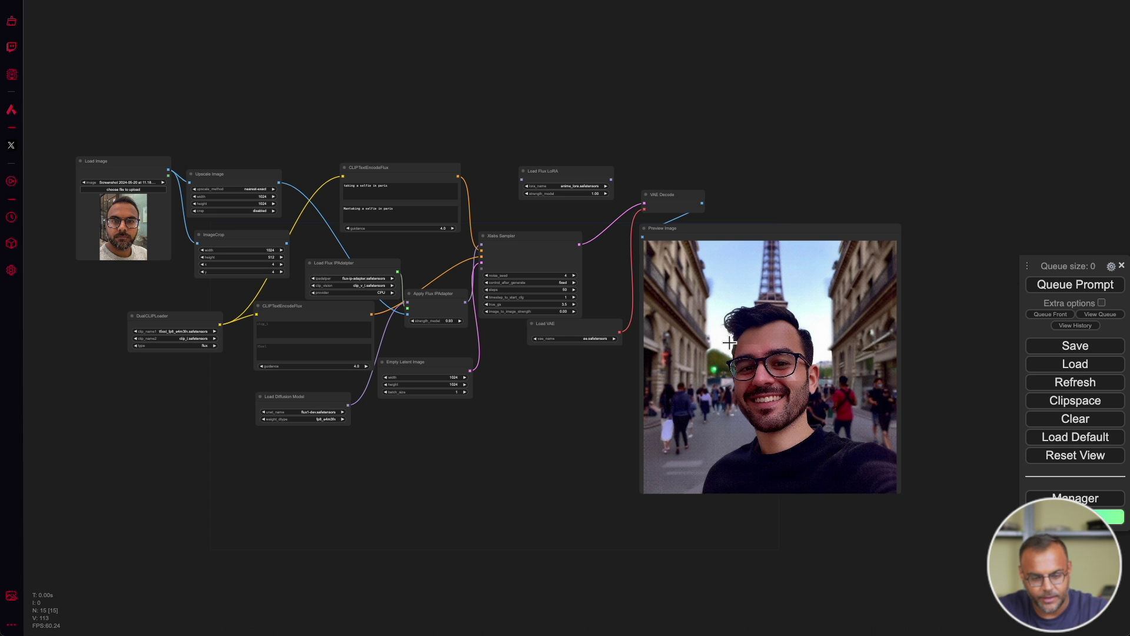
left_click_drag(420, 423, 469, 459)
scroll(558, 462, "up", 6)
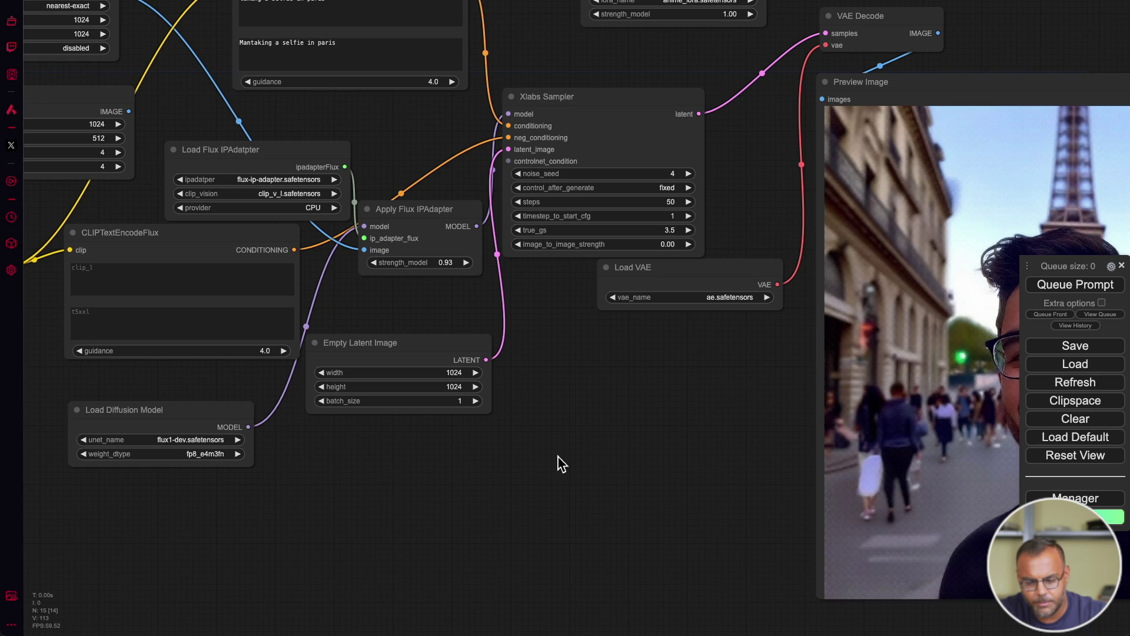
left_click_drag(634, 436, 311, 440)
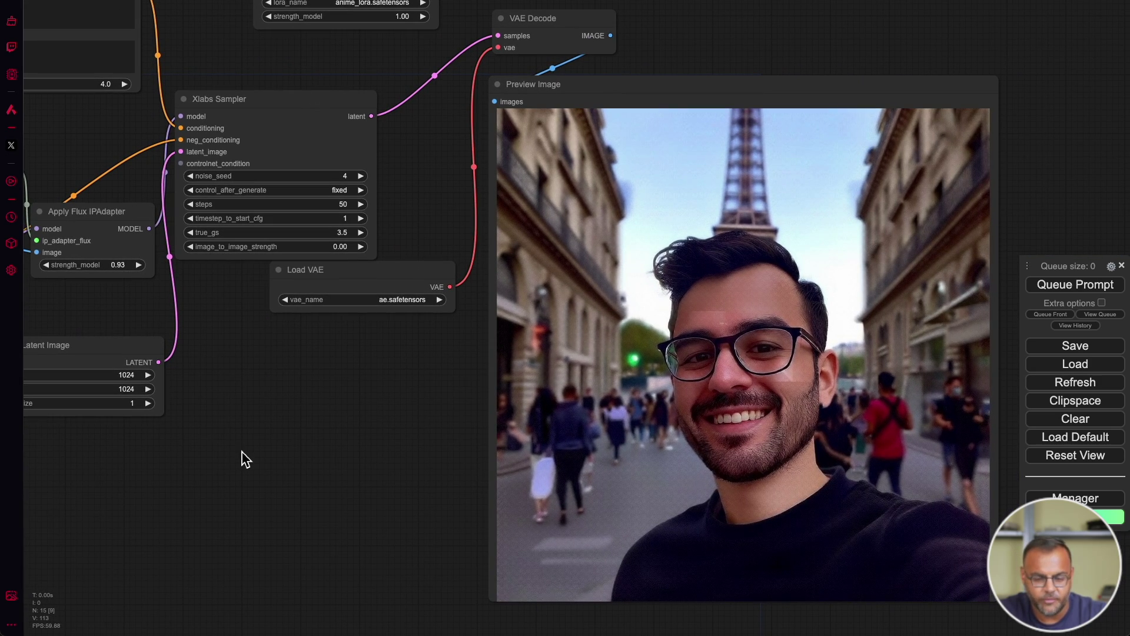
scroll(239, 459, "down", 10)
left_click_drag(121, 494, 433, 495)
scroll(360, 449, "up", 12)
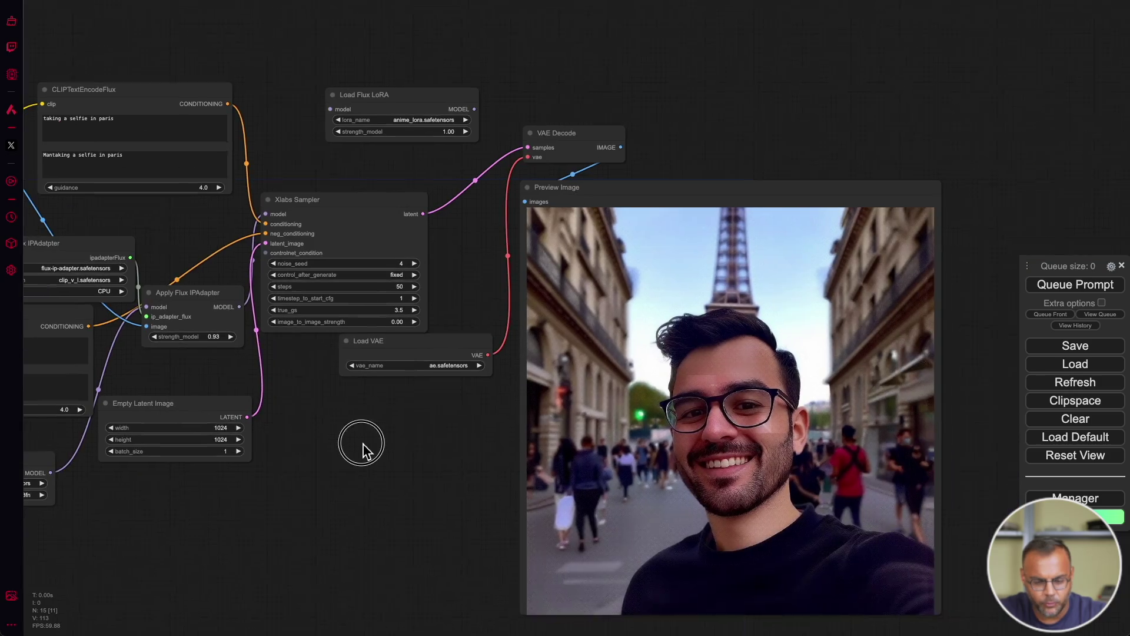
left_click_drag(365, 450, 207, 423)
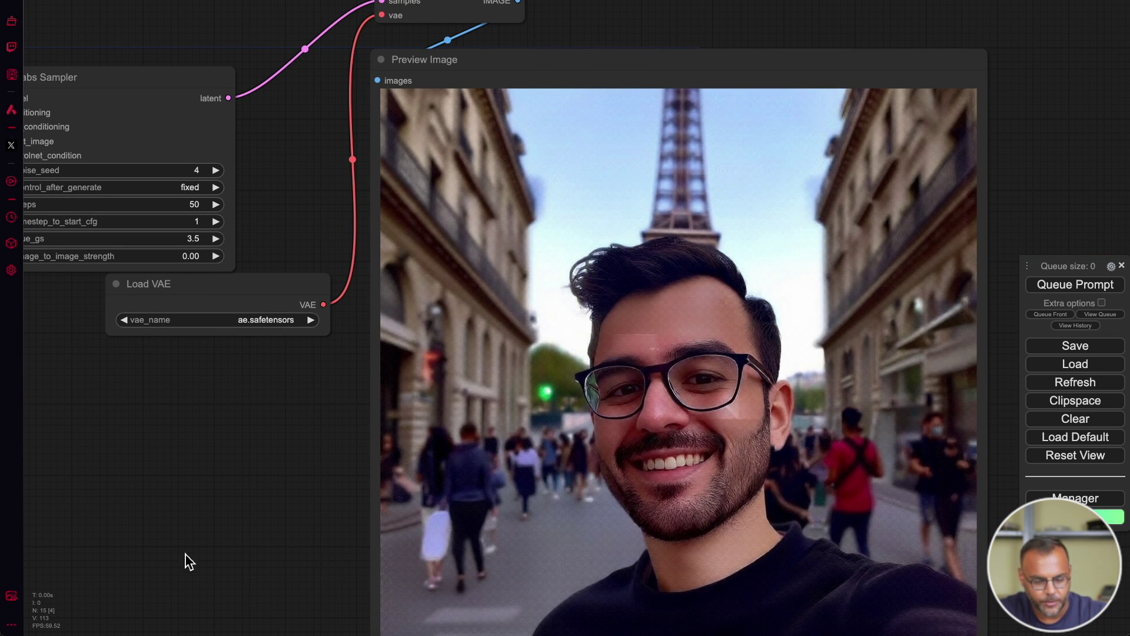
scroll(184, 560, "down", 10)
left_click_drag(123, 540, 370, 506)
scroll(238, 481, "up", 5)
scroll(235, 458, "up", 7)
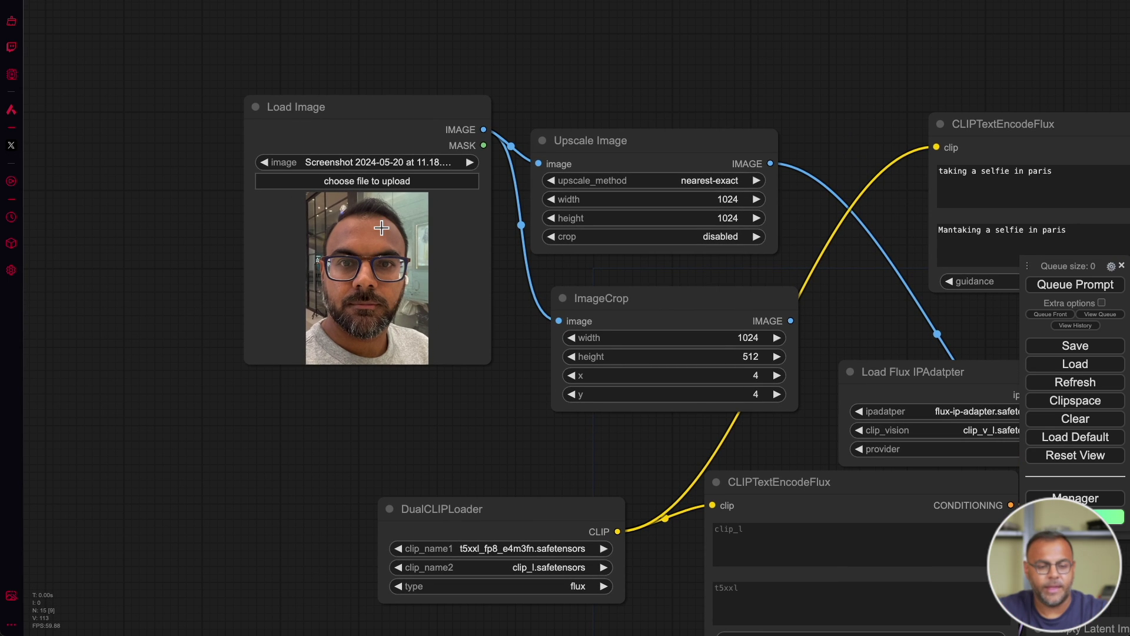
Load a different face screenshot into the Load Image node
left_click(405, 195)
left_click(382, 182)
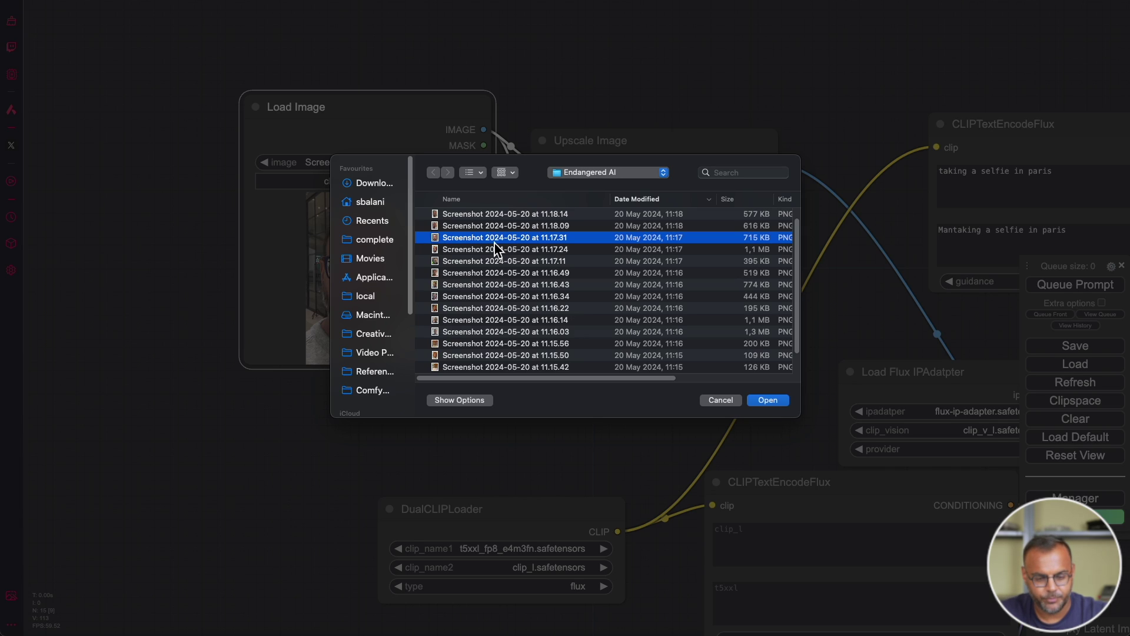
left_click(767, 400)
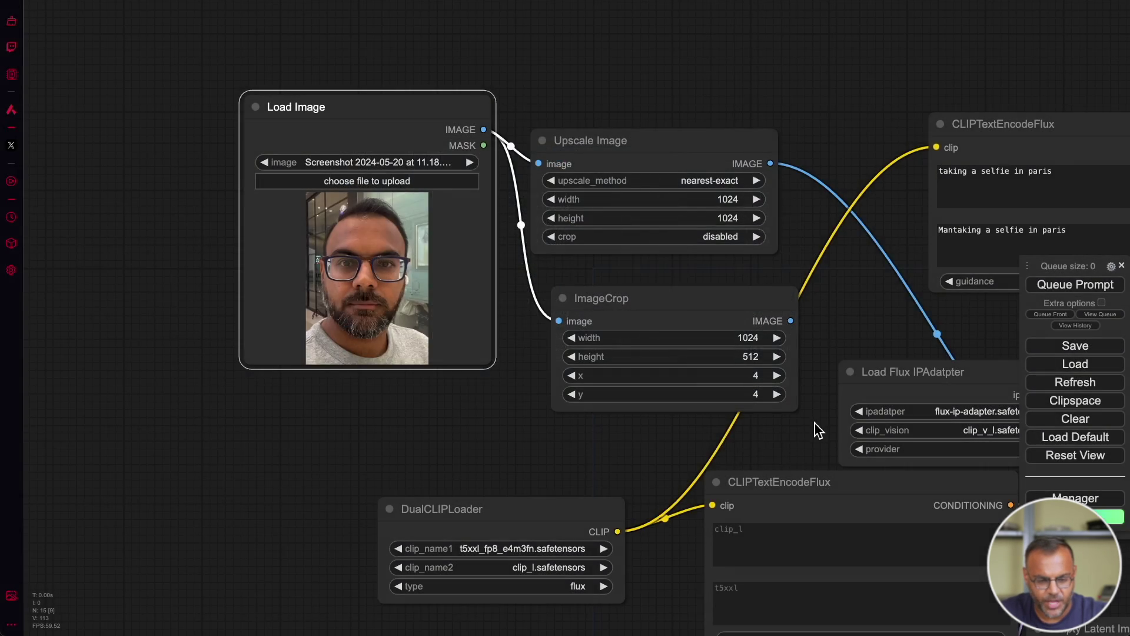
Queue the workflow to generate a Paris selfie from the new face
left_click_drag(848, 303, 231, 263)
left_click(1076, 284)
scroll(888, 219, "down", 5)
scroll(888, 219, "right", 5)
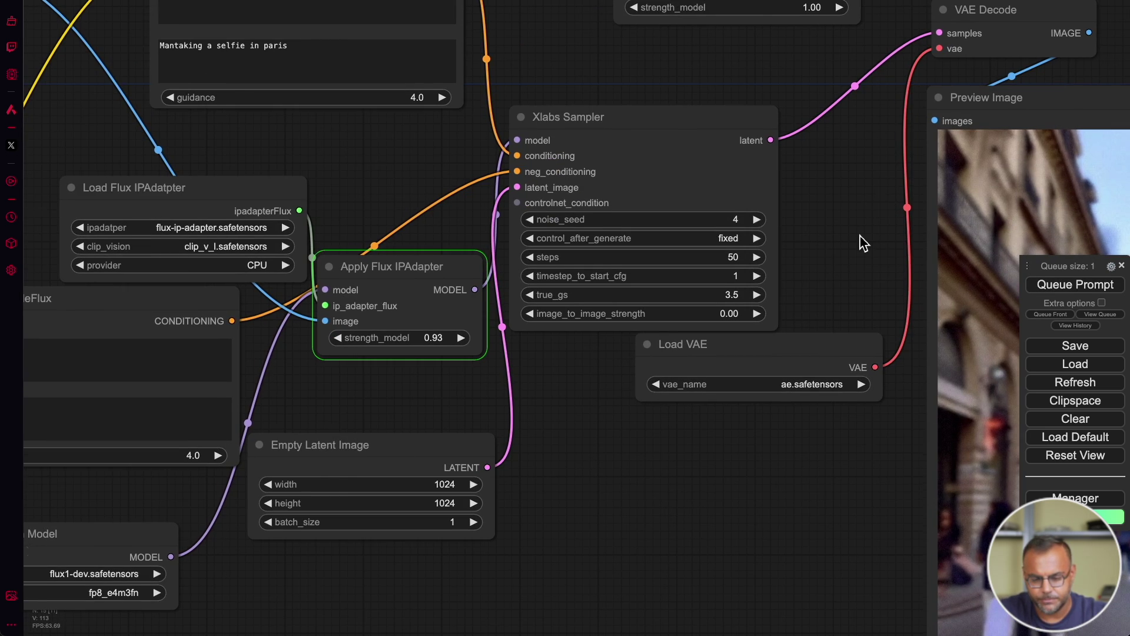
scroll(656, 323, "down", 10)
scroll(581, 362, "up", 7)
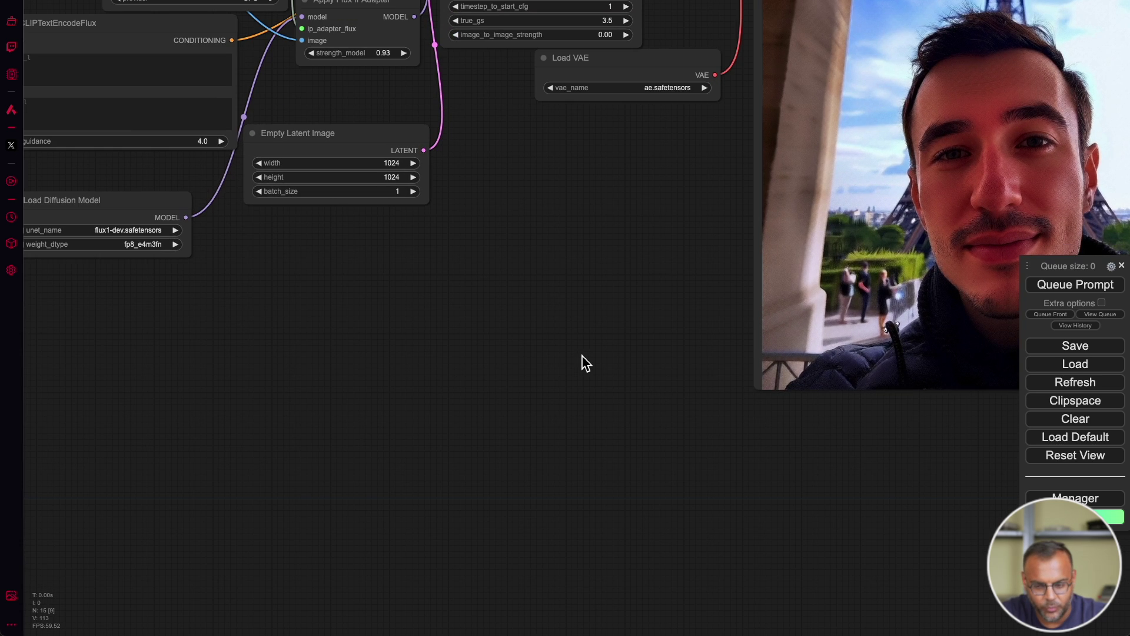
scroll(581, 362, "down", 5)
left_click_drag(582, 361, 612, 368)
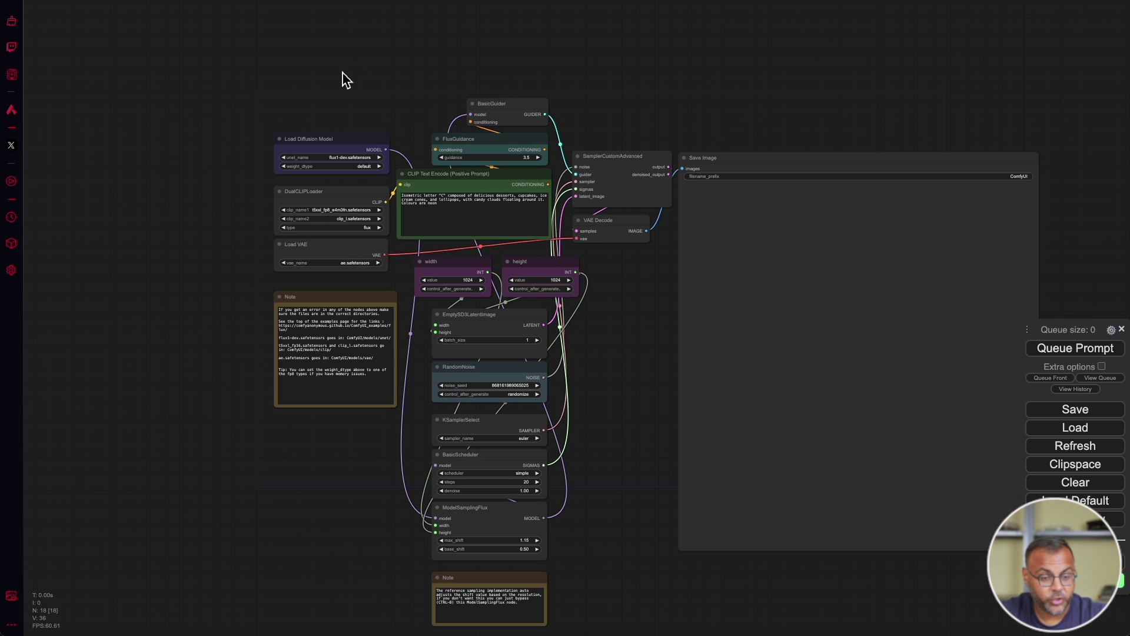
Add a Load Image node holding the face screenshot
double_click(250, 86)
type("load imge")
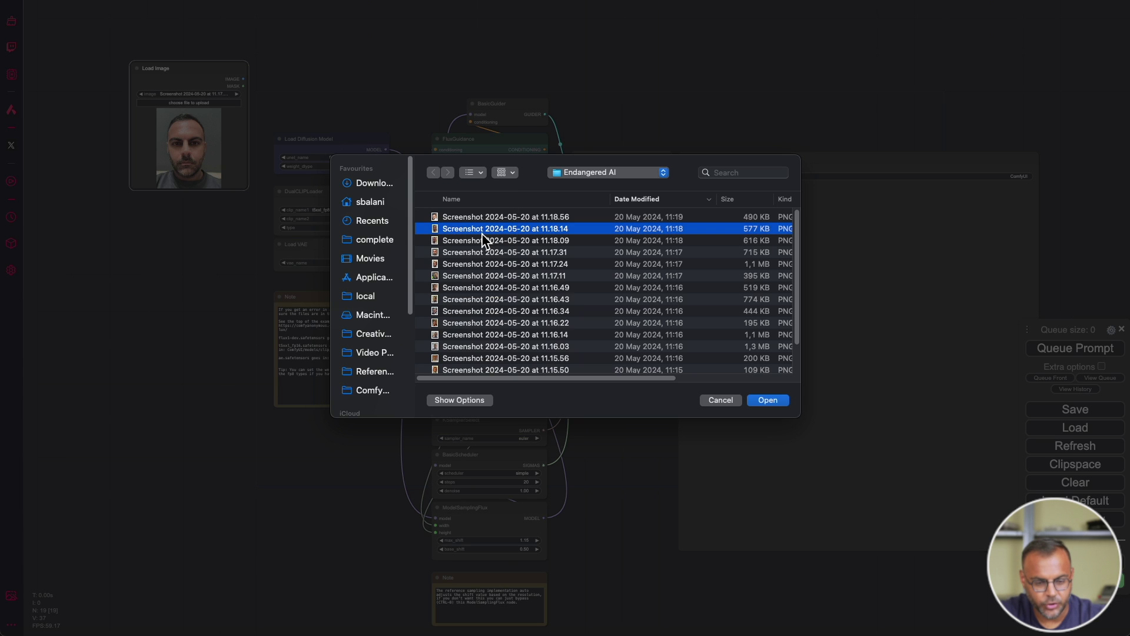
double_click(481, 232)
mouse_move(343, 111)
left_mouse_down()
mouse_move(303, 88)
mouse_move(360, 106)
left_mouse_up()
Add a VAE Encode node, wiring the loaded IMAGE to pixels and the VAE to vae
double_click(360, 101)
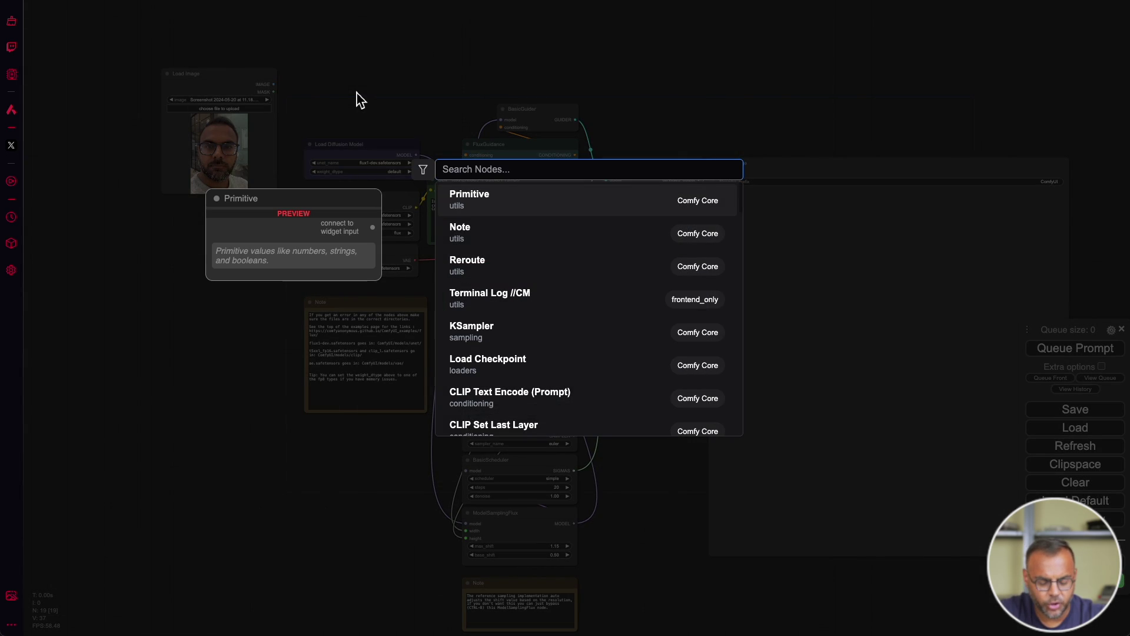
type("vae e")
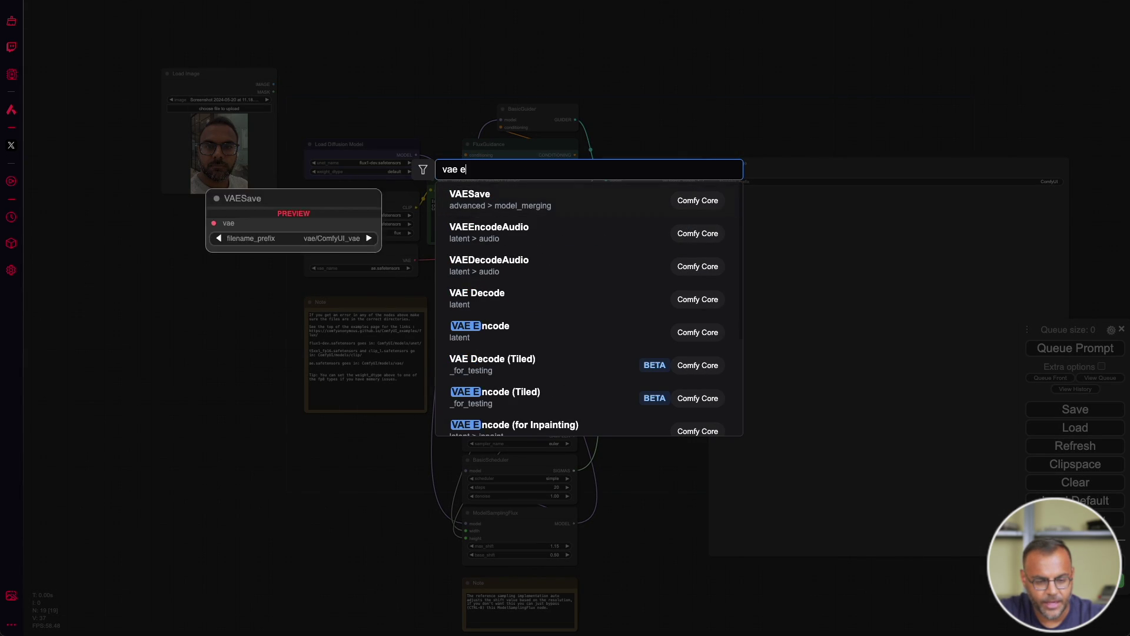
type("ncode")
key("Return")
left_click_drag(406, 95, 349, 86)
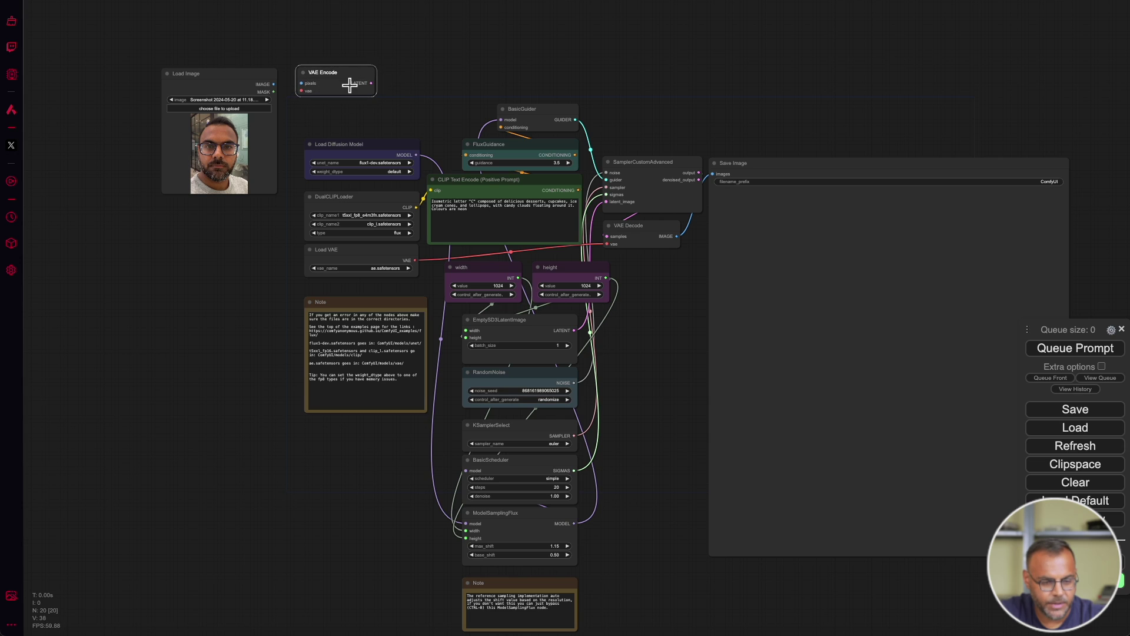
left_click_drag(274, 84, 373, 106)
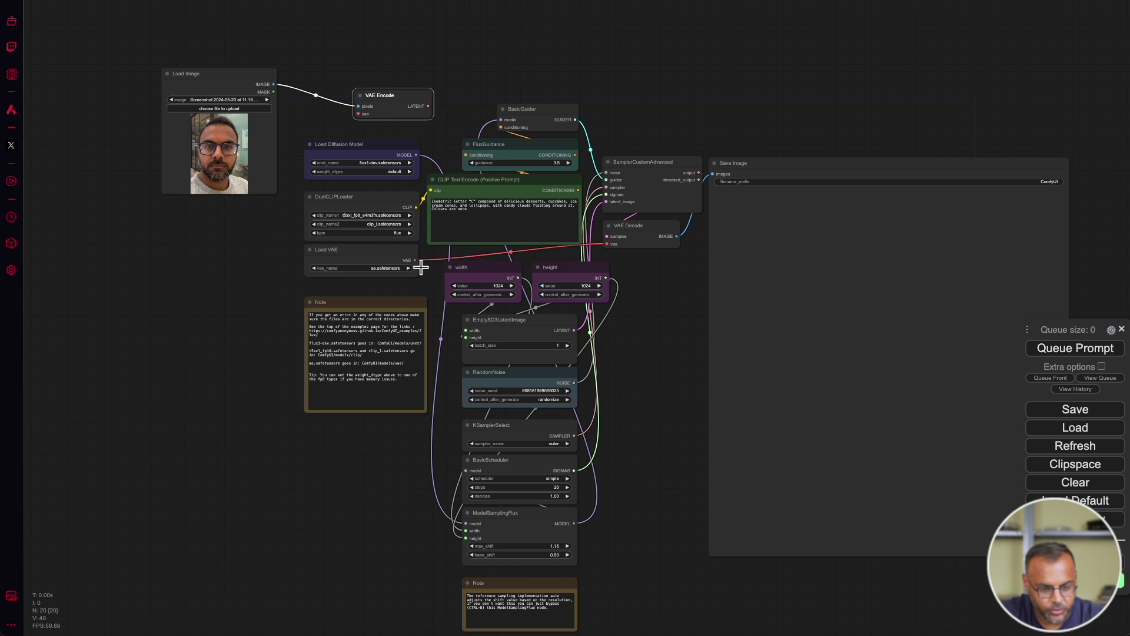
left_click_drag(416, 261, 358, 114)
Connect VAE Encode's LATENT output to SamplerCustomAdvanced's latent_image
scroll(646, 115, "up", 2)
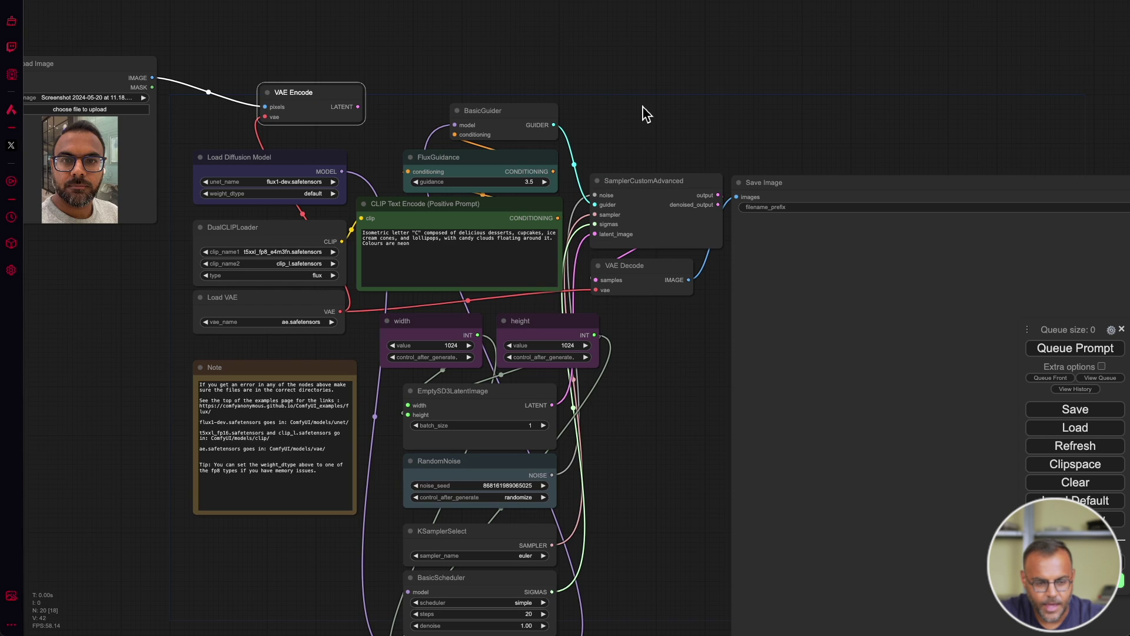
scroll(644, 109, "down", 3)
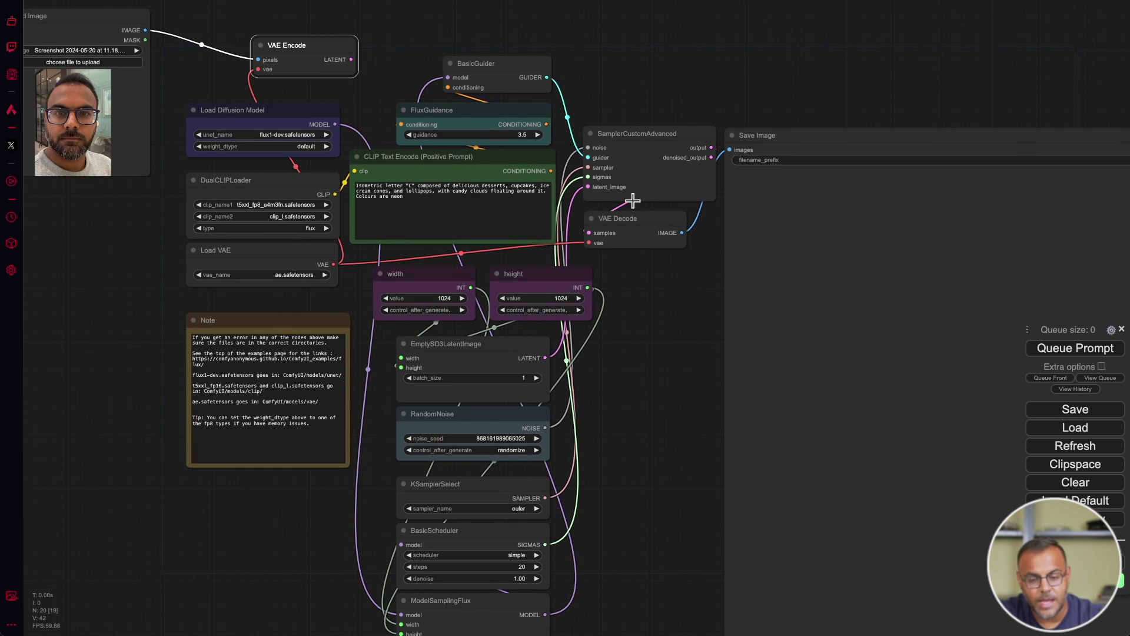
left_click_drag(651, 478, 652, 422)
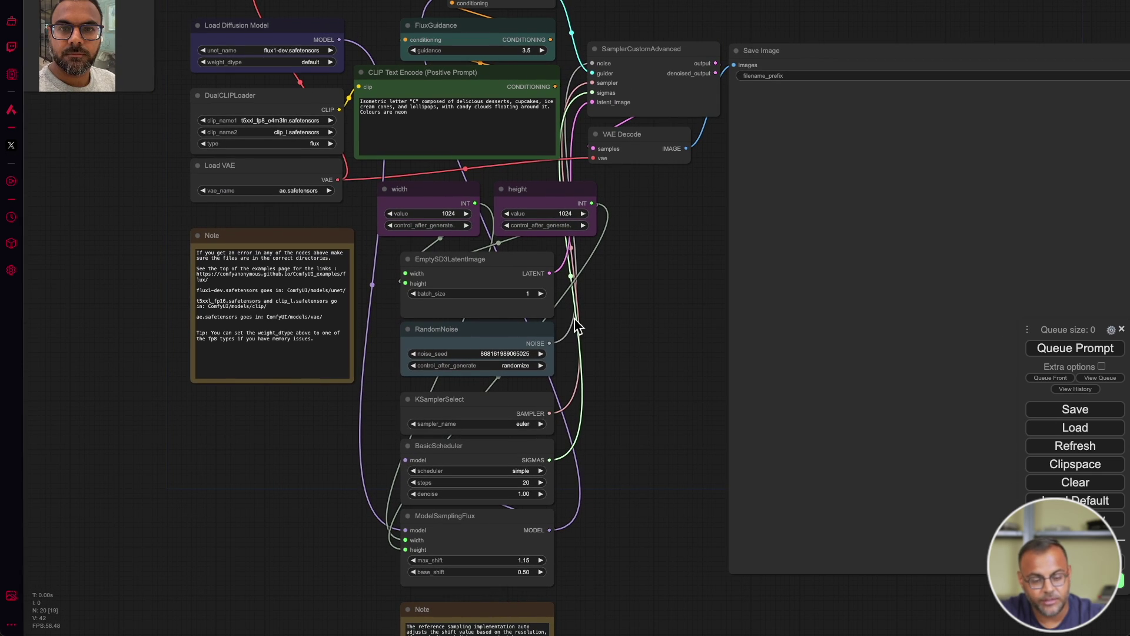
left_click_drag(620, 252, 655, 494)
left_click_drag(356, 213, 601, 346)
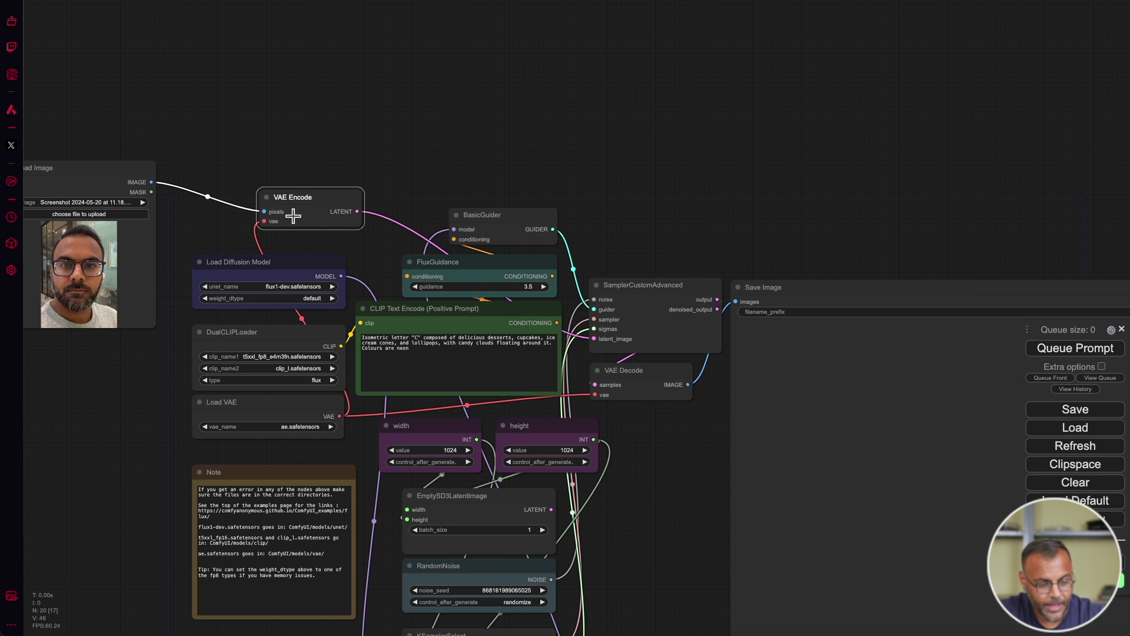
scroll(459, 353, "down", 3)
left_click(525, 498)
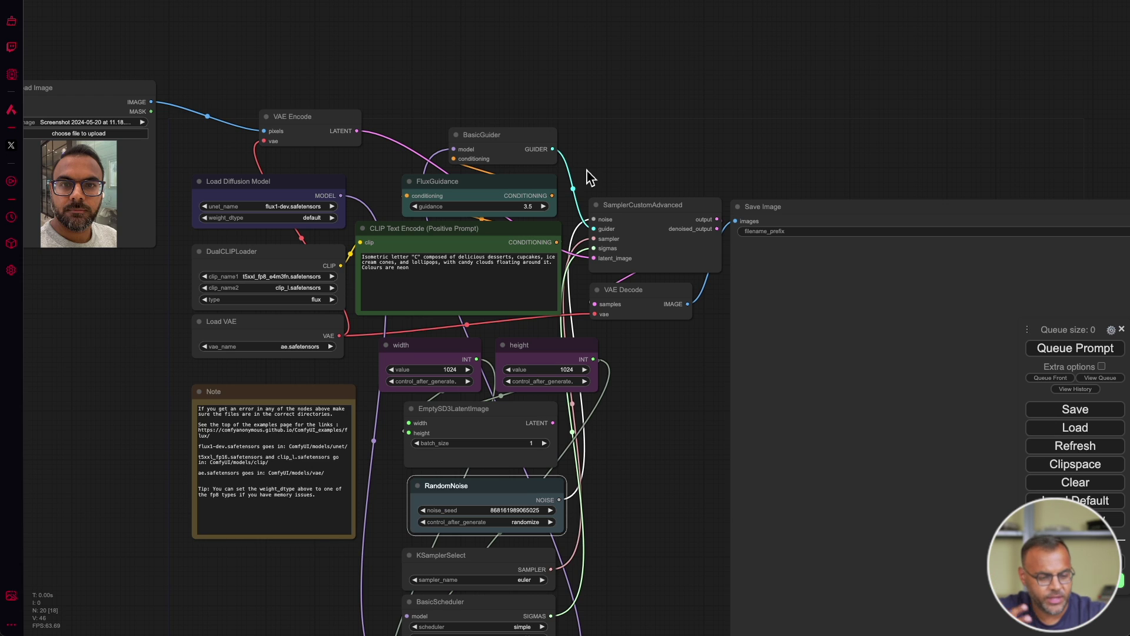
scroll(757, 118, "left", 5)
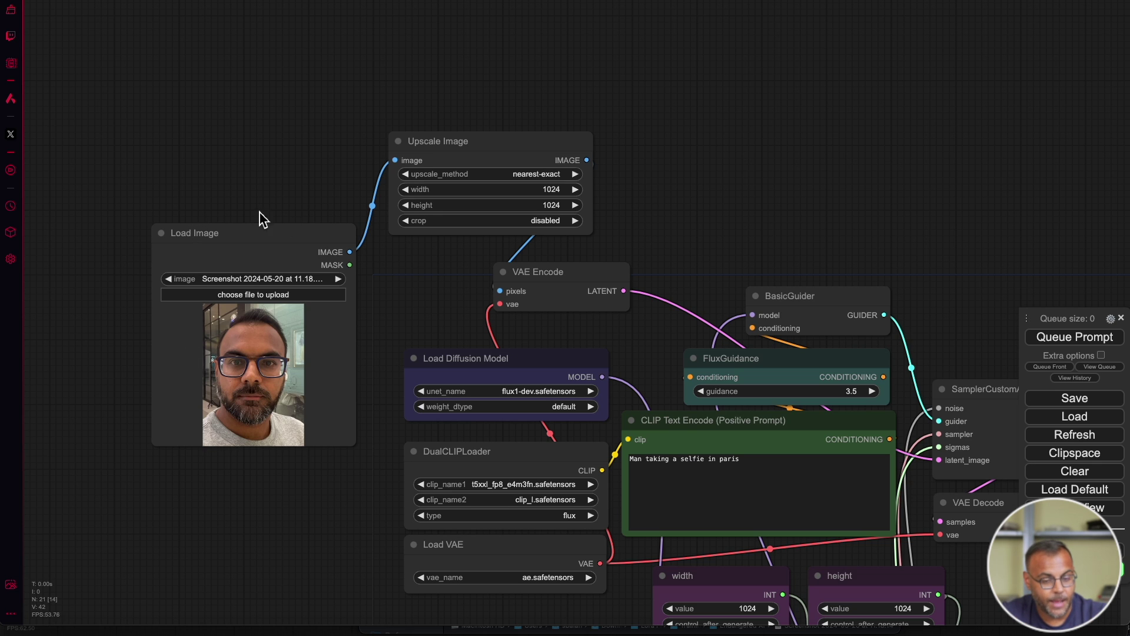
Pan and zoom the canvas to inspect the lower nodes and the Save Image result
left_click_drag(700, 171, 632, 22)
scroll(632, 22, "down", 2)
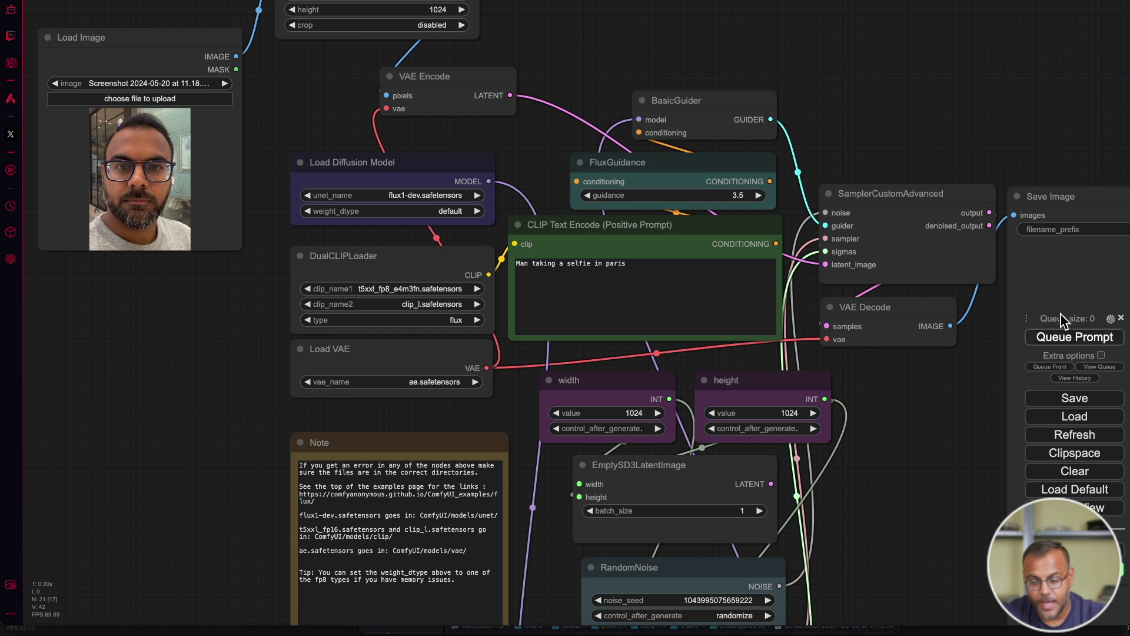
scroll(882, 147, "down", 7)
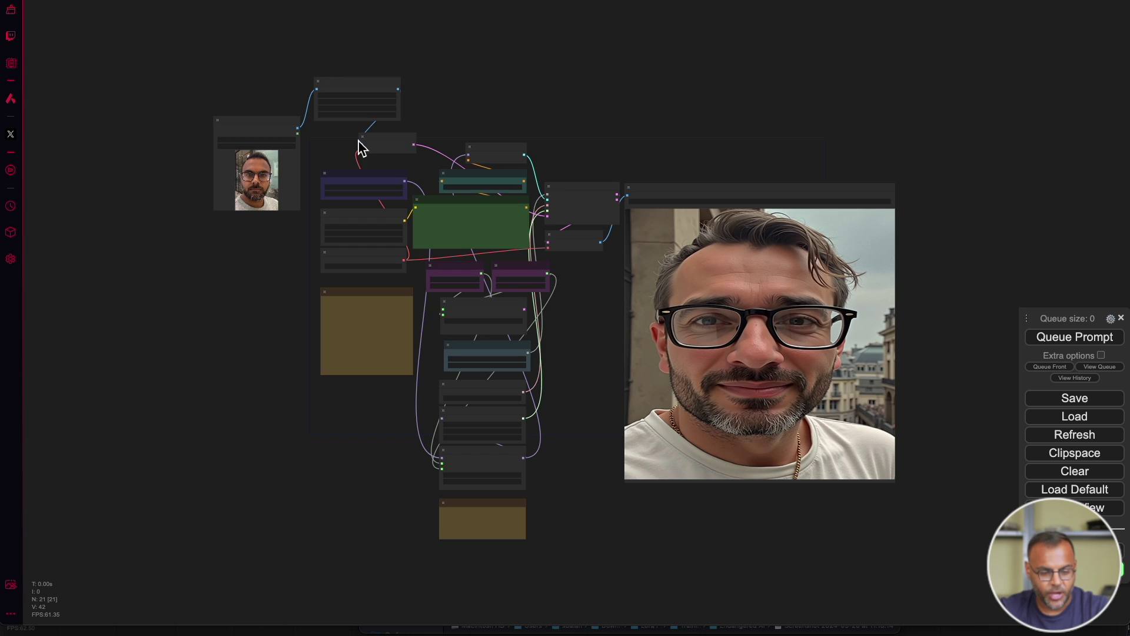
scroll(360, 143, "up", 5)
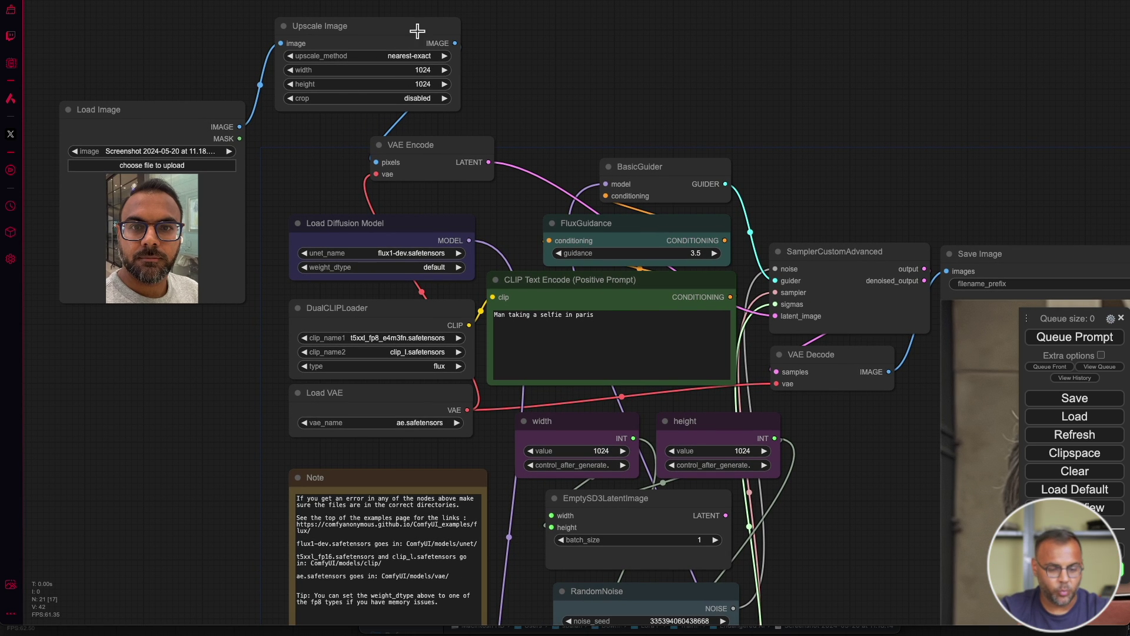
Set the Upscale Image height to 512 so the face photo resizes to 1024×512
left_click(425, 85)
type("5")
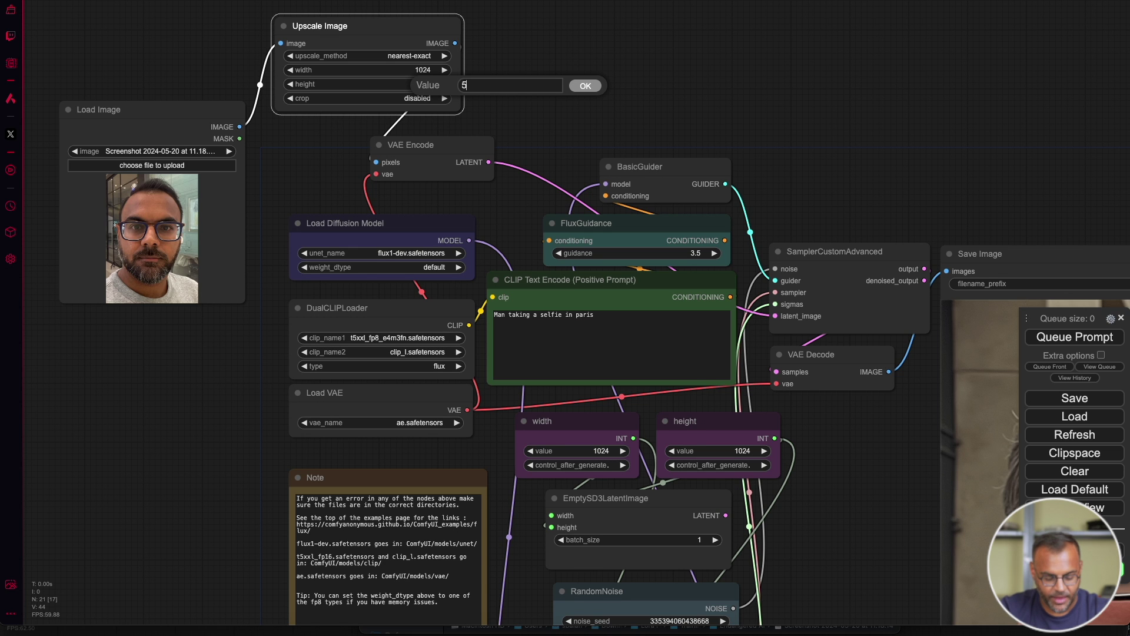
type("12")
left_click(590, 89)
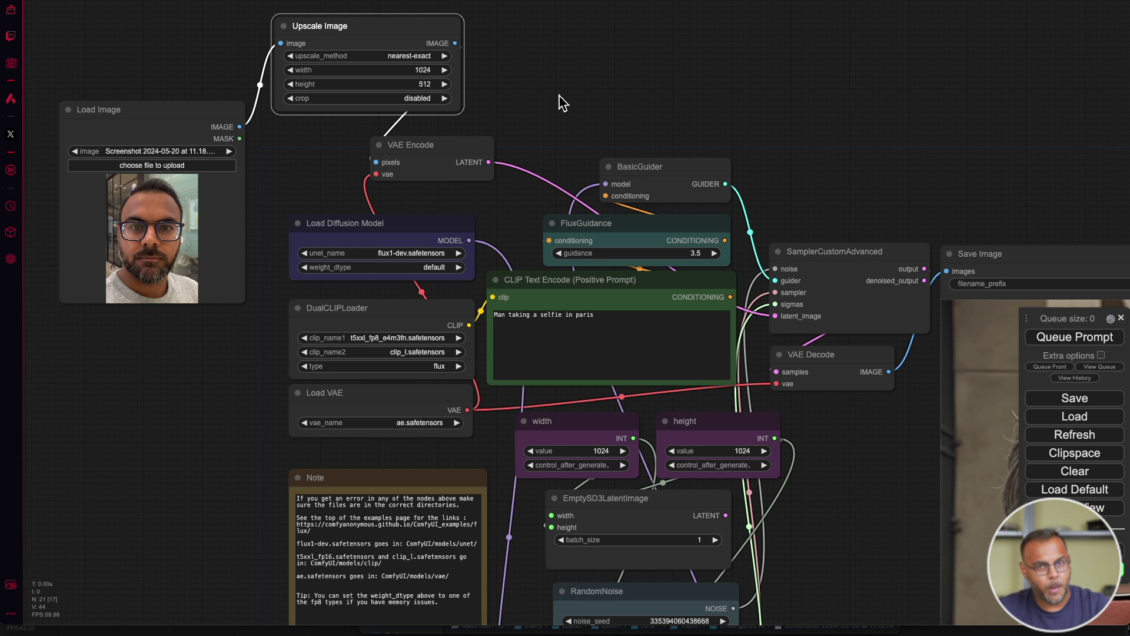
scroll(641, 88, "down", 5)
scroll(497, 15, "right", 8)
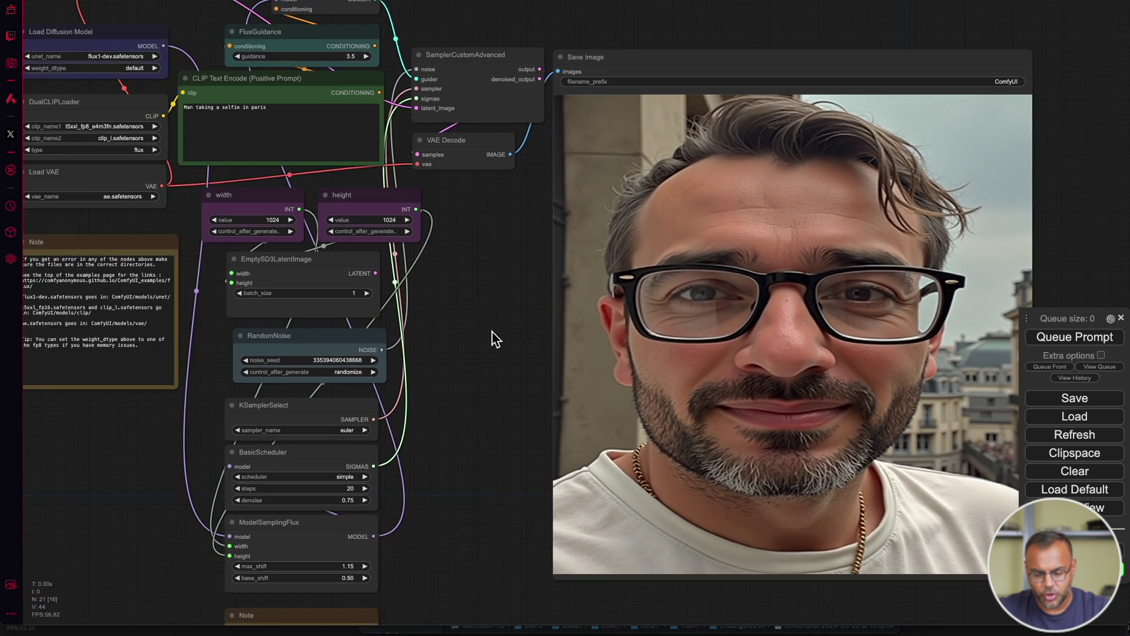
scroll(497, 340, "down", 3)
left_click_drag(479, 315, 512, 353)
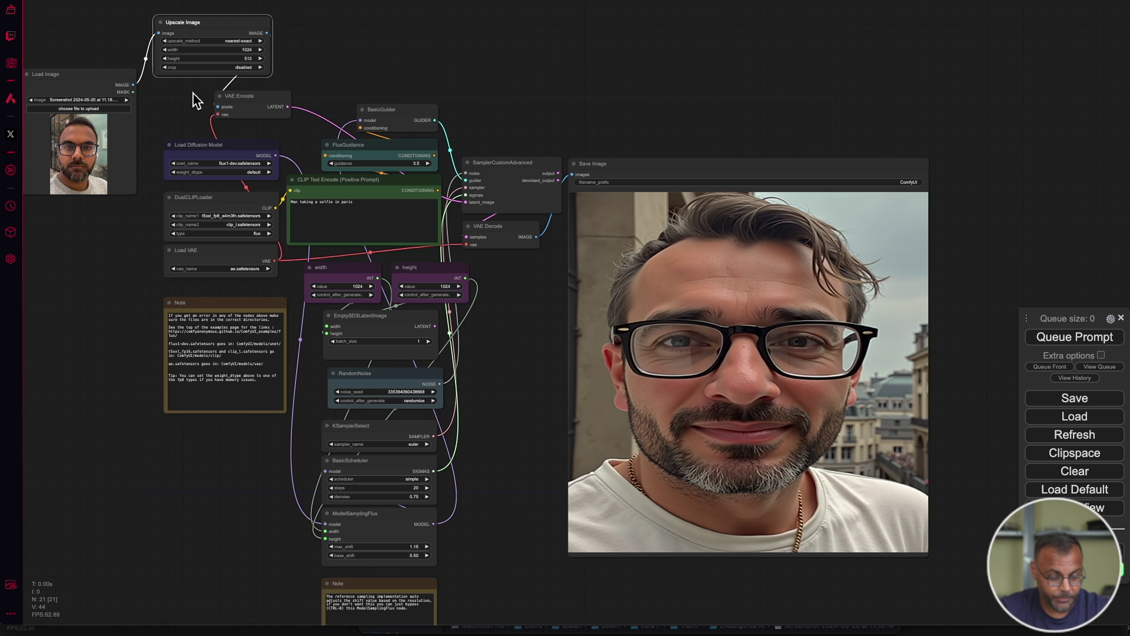
Prefix the prompt with 'Inidan' so it reads 'Inidan Man taking a selfie in paris', then generate
left_click(307, 213)
scroll(288, 121, "up", 10)
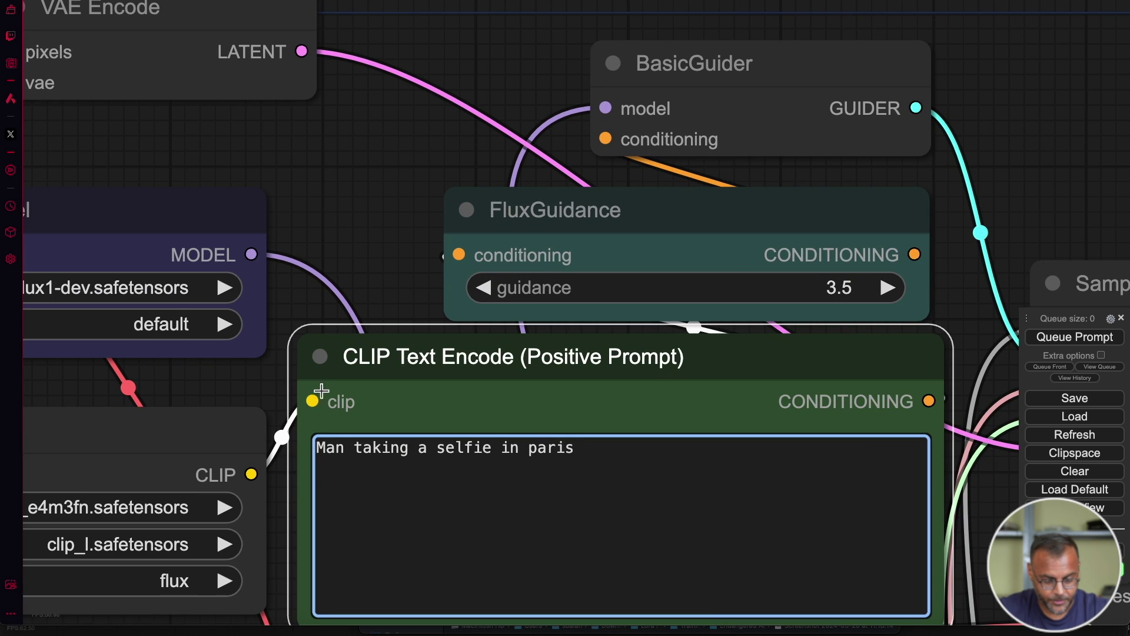
type("Inidan")
left_click(1055, 341)
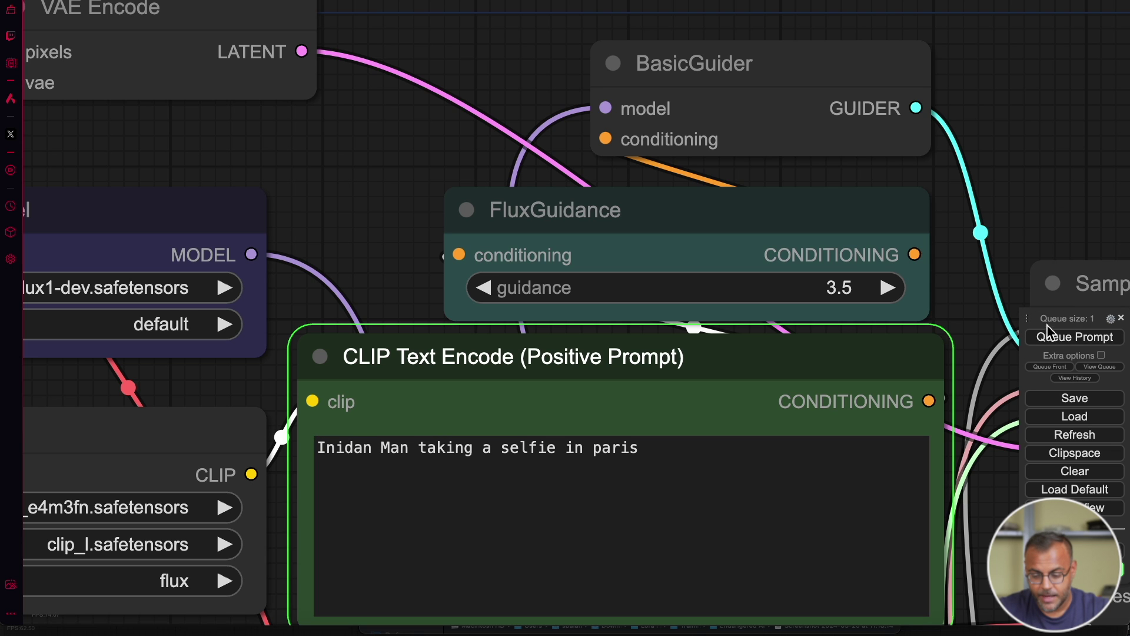
left_click_drag(1047, 229, 1004, 200)
scroll(1003, 200, "down", 10)
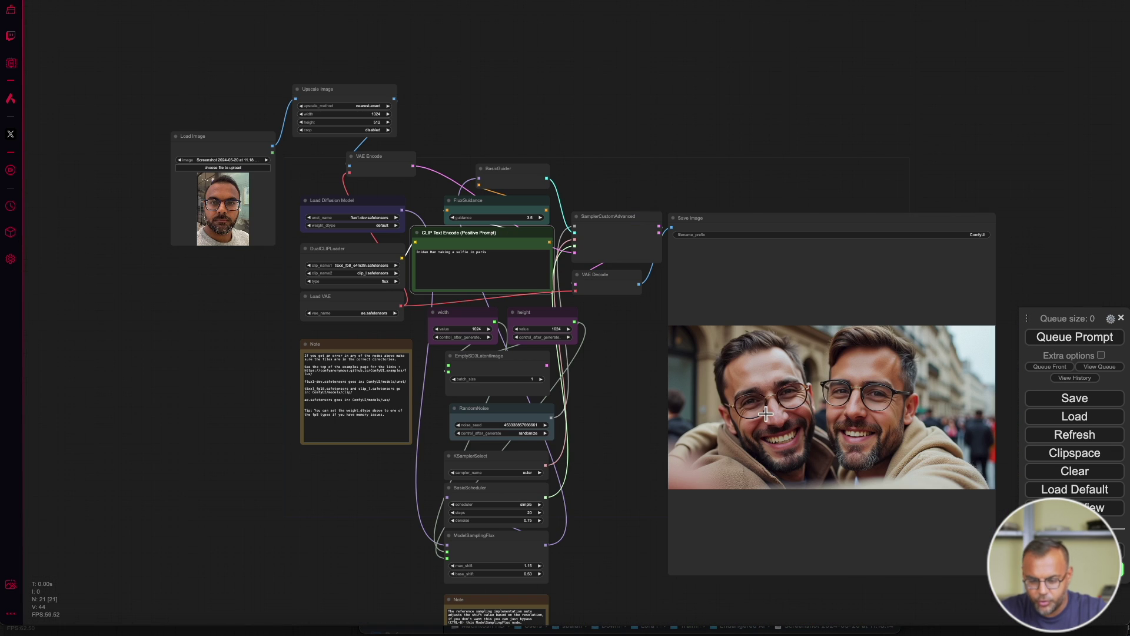